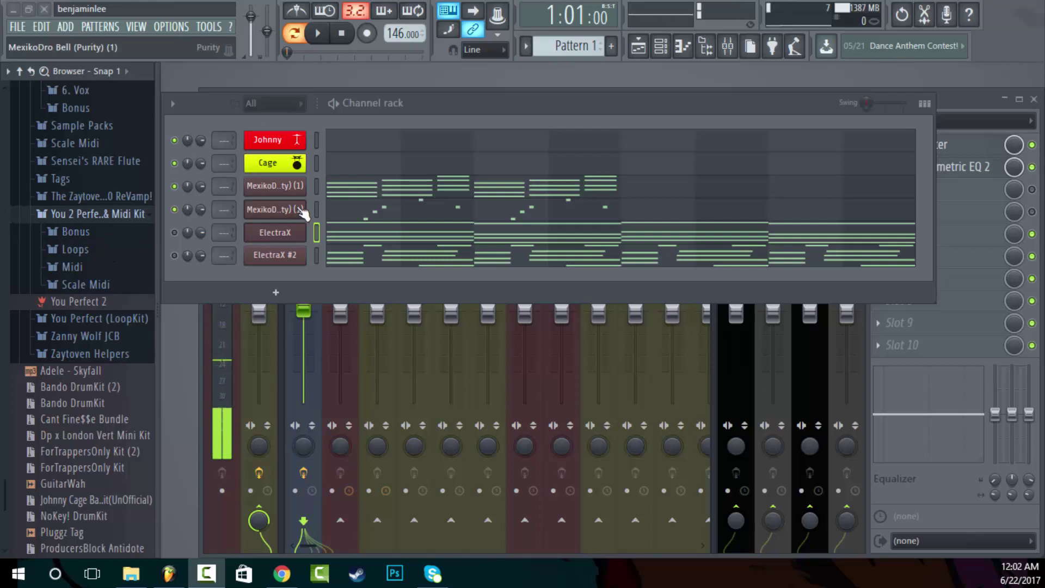
Drop the Birdys chords from Midi > Chords onto ElectraX #2, solo that channel and play Pattern 1
{"action": "left_click", "coordinate": [439, 98]}
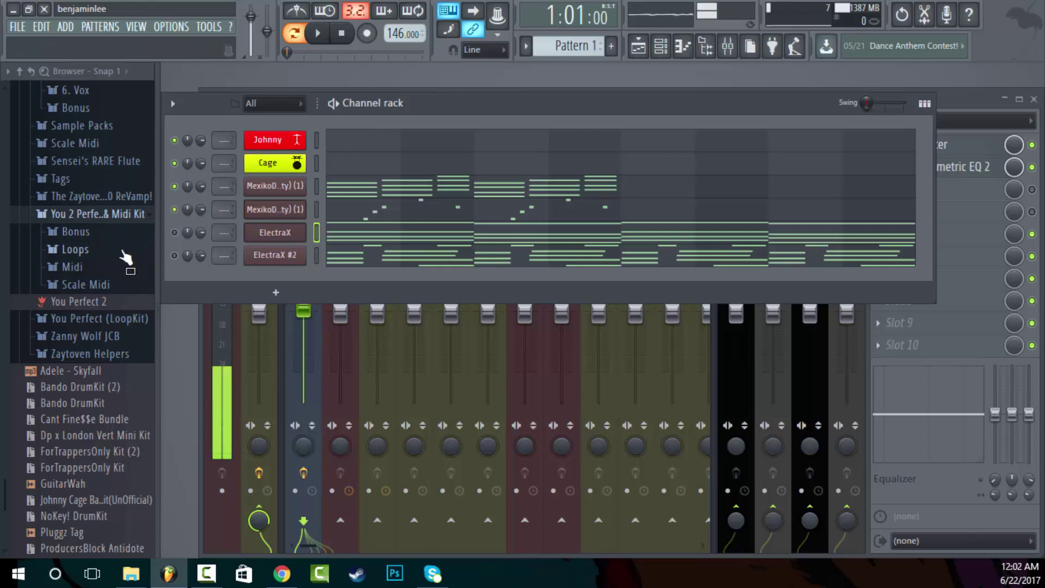
{"action": "left_click", "coordinate": [117, 267]}
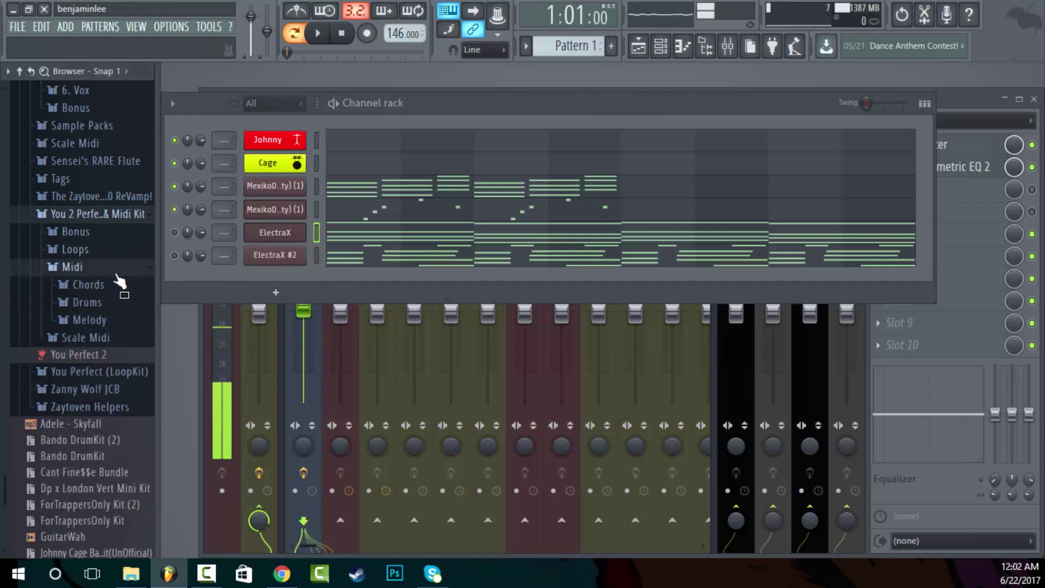
{"action": "left_click", "coordinate": [131, 283]}
{"action": "left_click", "coordinate": [316, 254]}
{"action": "left_click_drag", "start_coordinate": [117, 302], "coordinate": [332, 251]}
{"action": "right_click", "coordinate": [175, 255]}
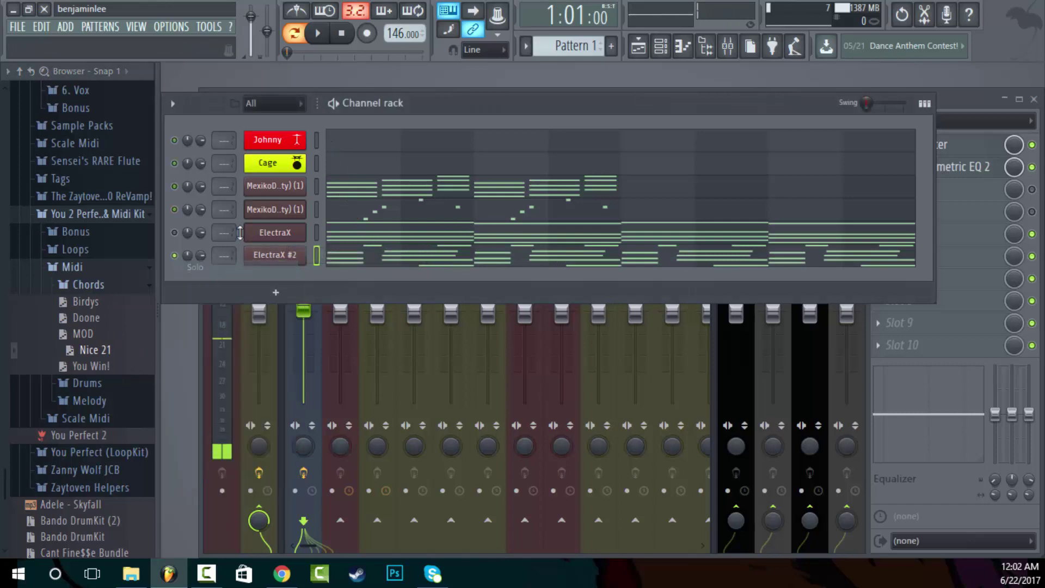
{"action": "left_click", "coordinate": [335, 106]}
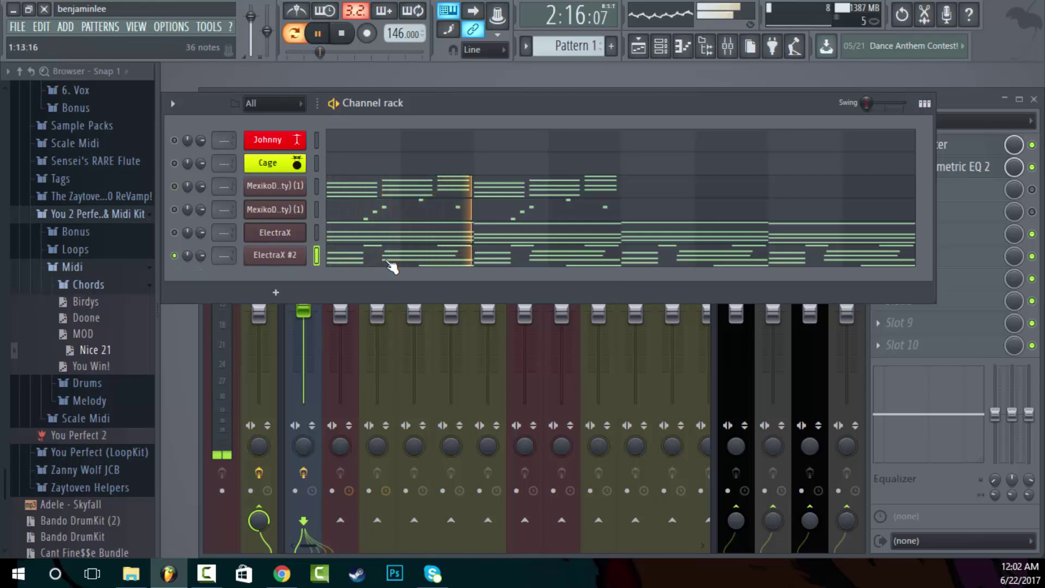
Stop playback, check the ElectraX #2 notes in the piano roll, and tidy the Scale Midi folder
{"action": "key", "text": "space"}
{"action": "left_click", "coordinate": [423, 262]}
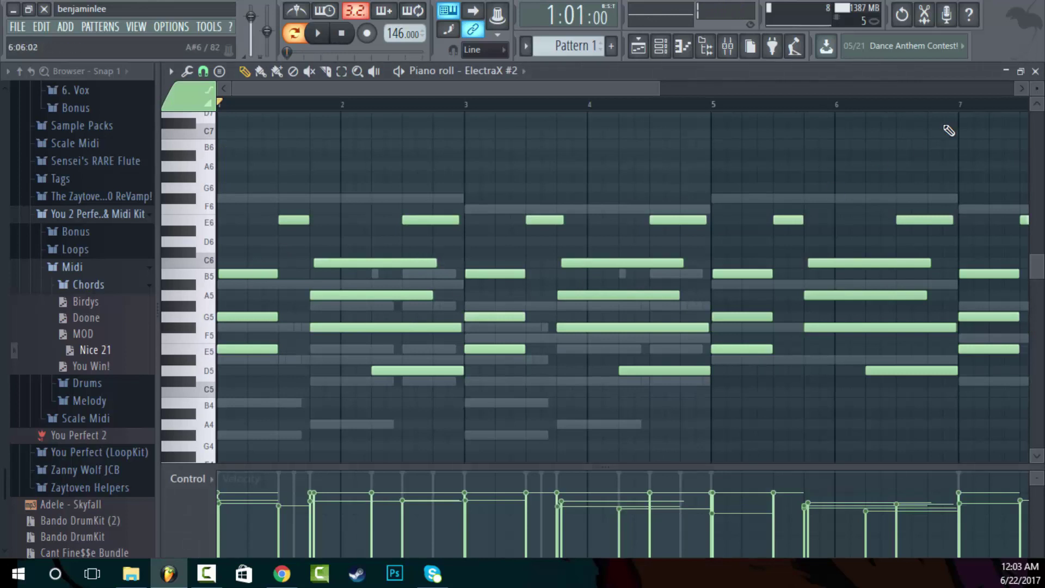
{"action": "left_click", "coordinate": [1035, 72]}
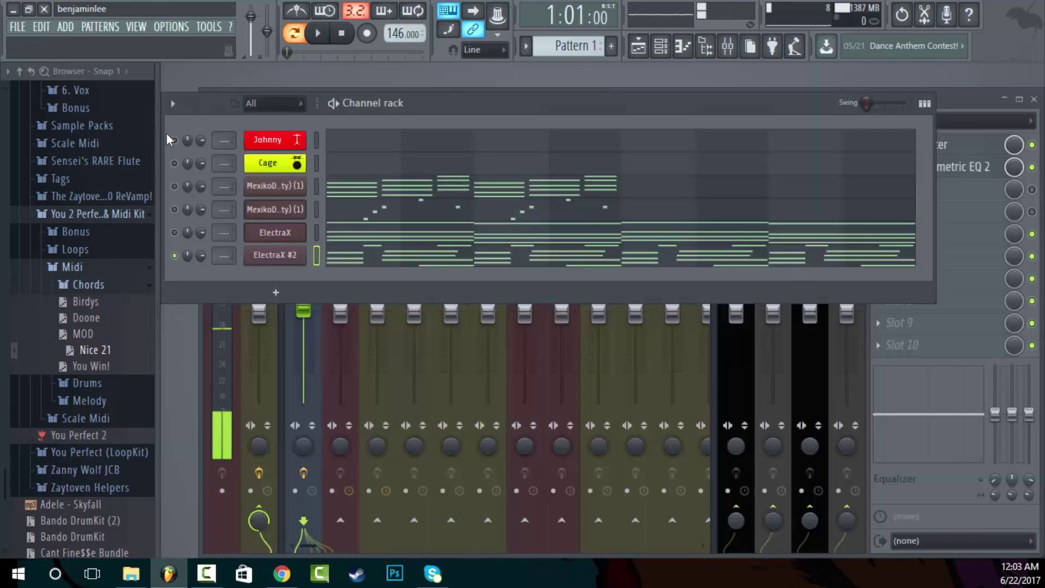
{"action": "left_click", "coordinate": [95, 419]}
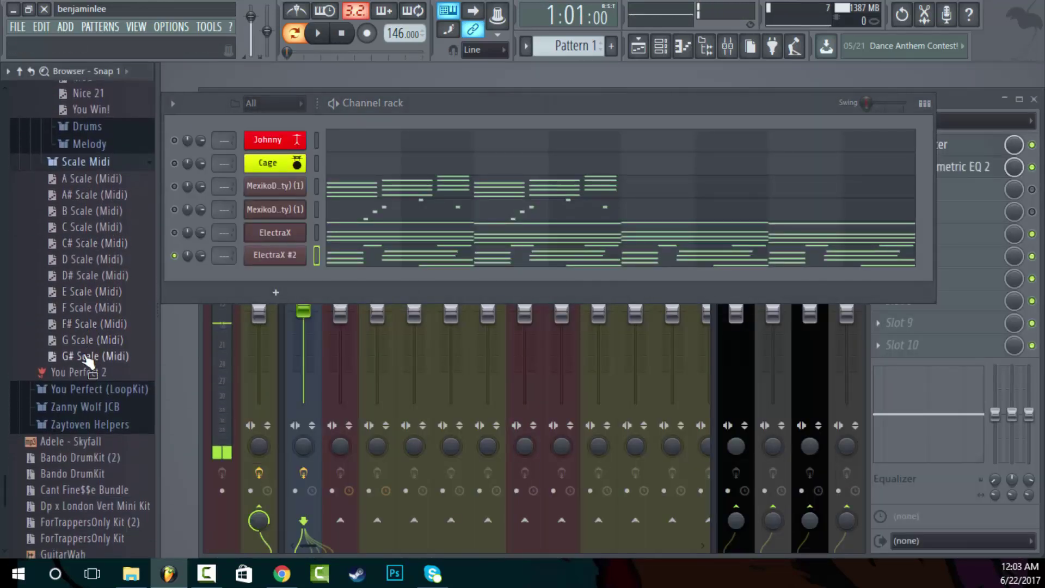
{"action": "scroll", "coordinate": [117, 245], "scroll_direction": "up", "scroll_amount": 3}
{"action": "left_click", "coordinate": [112, 259]}
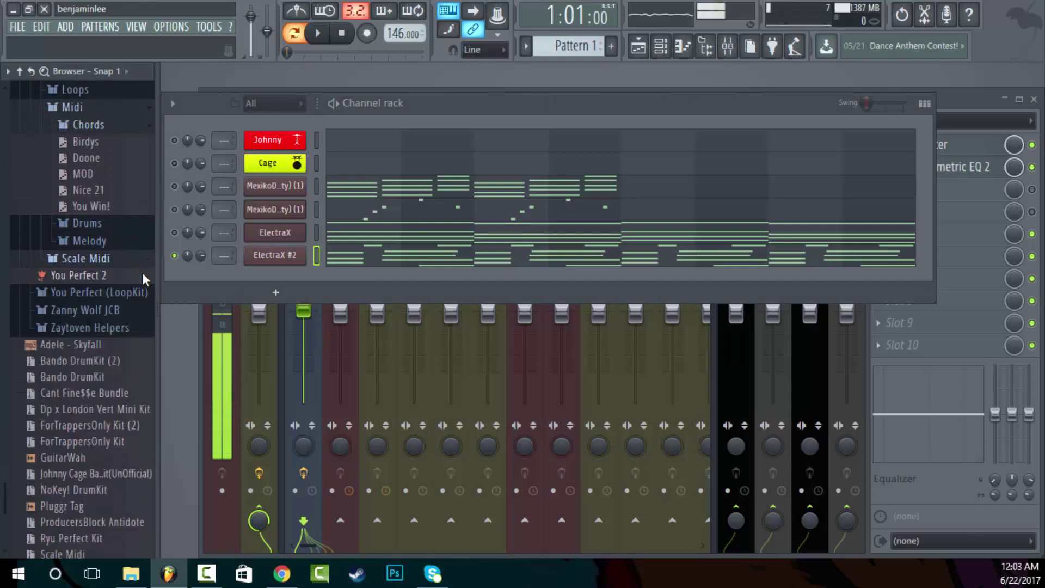
{"action": "scroll", "coordinate": [144, 281], "scroll_direction": "up", "scroll_amount": 3}
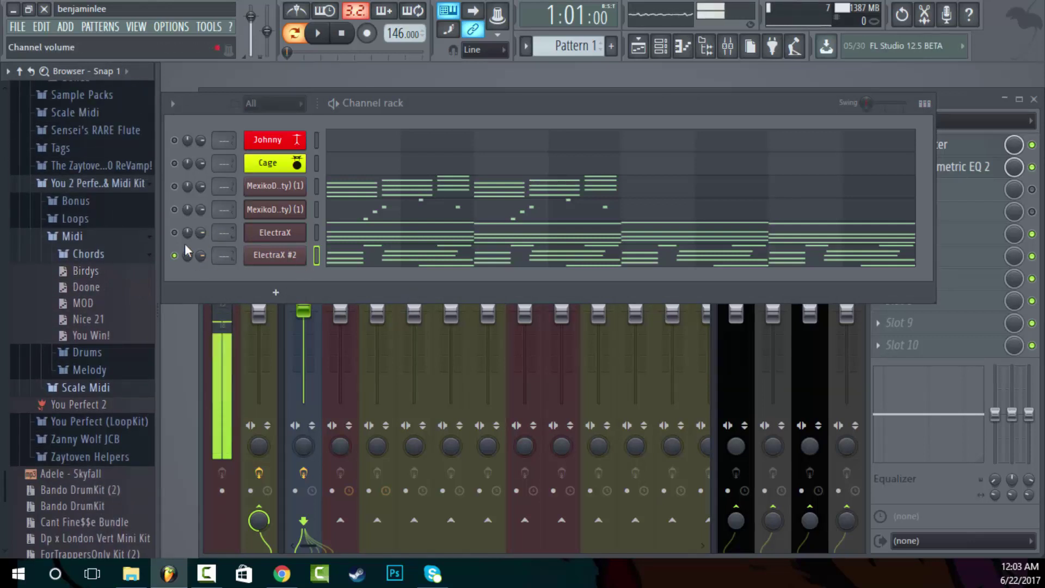
Load the You Win! chords onto ElectraX, solo it, and preview it in the piano roll
{"action": "mouse_move", "coordinate": [316, 232]}
{"action": "left_mouse_down"}
{"action": "mouse_move", "coordinate": [264, 289]}
{"action": "mouse_move", "coordinate": [120, 343]}
{"action": "mouse_move", "coordinate": [332, 231]}
{"action": "left_mouse_up"}
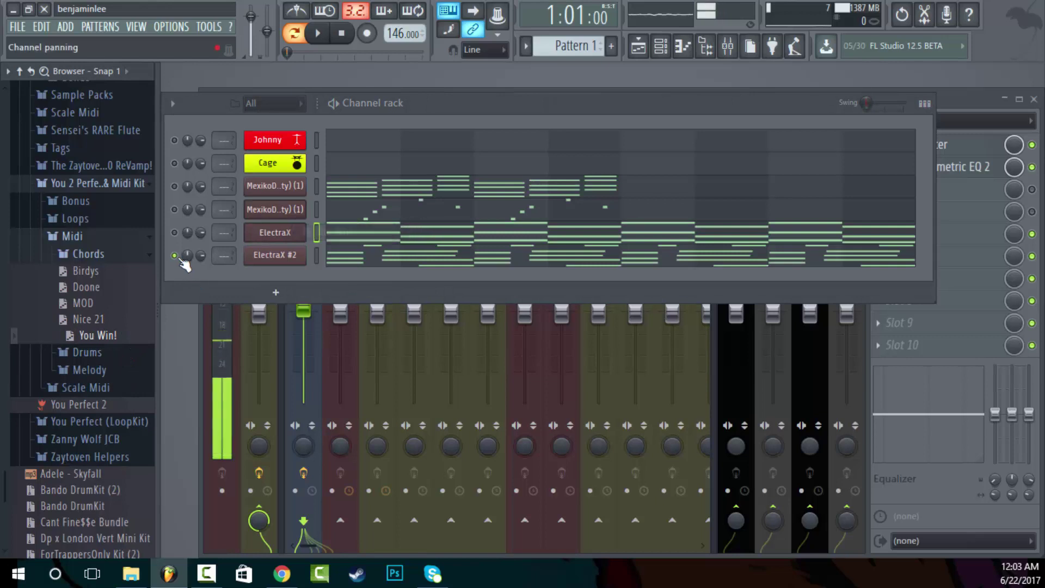
{"action": "right_click", "coordinate": [175, 233]}
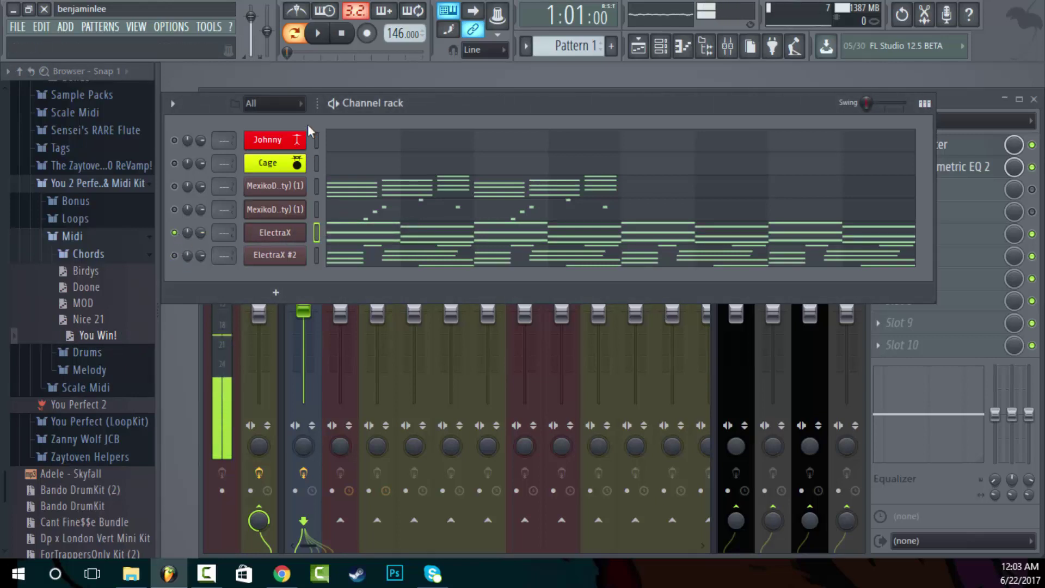
{"action": "key", "text": "space"}
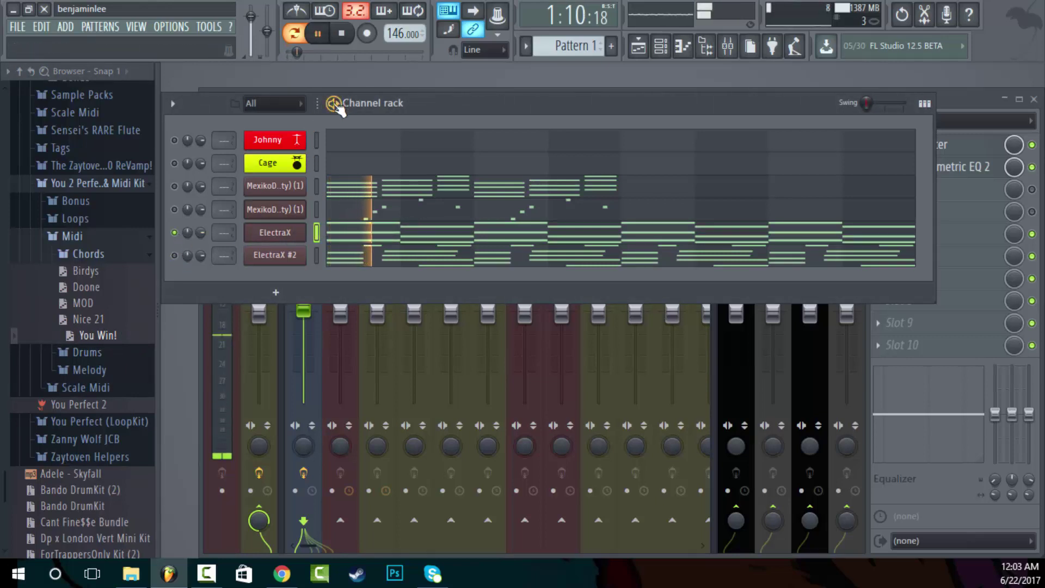
{"action": "left_click", "coordinate": [402, 233]}
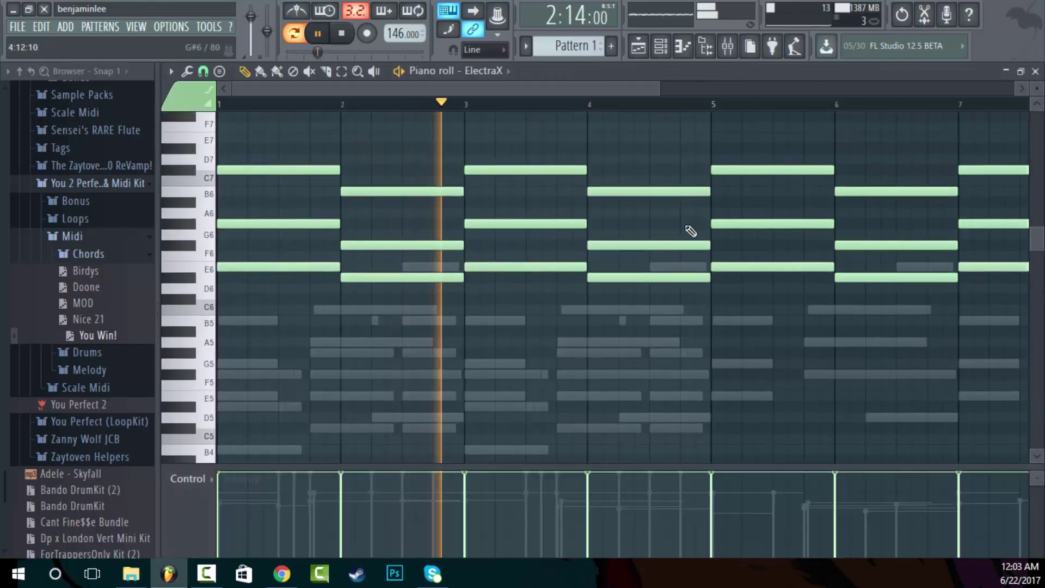
{"action": "scroll", "coordinate": [695, 225], "scroll_direction": "up", "scroll_amount": 2}
{"action": "key", "text": "F7"}
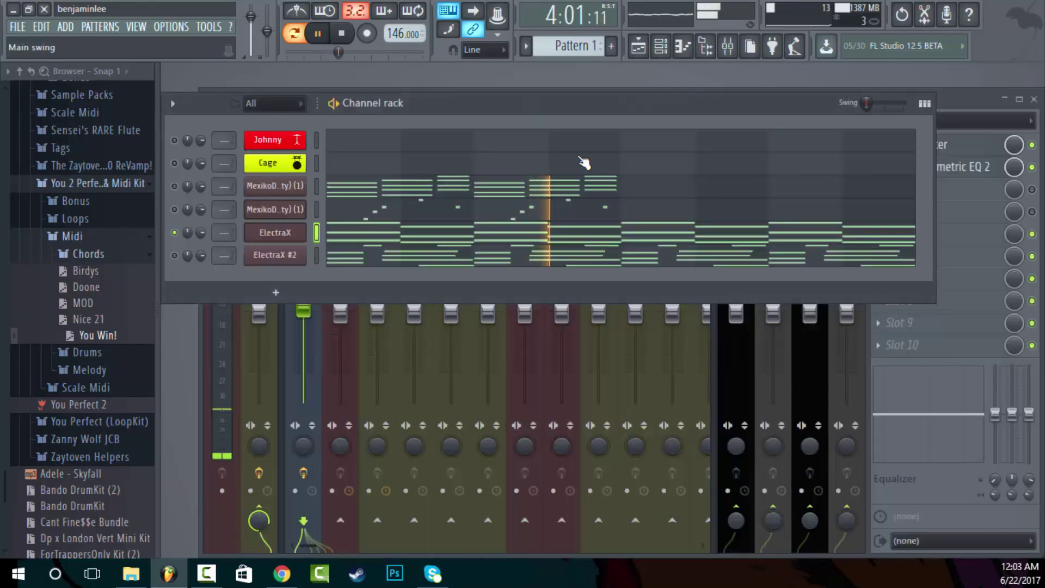
{"action": "key", "text": "space"}
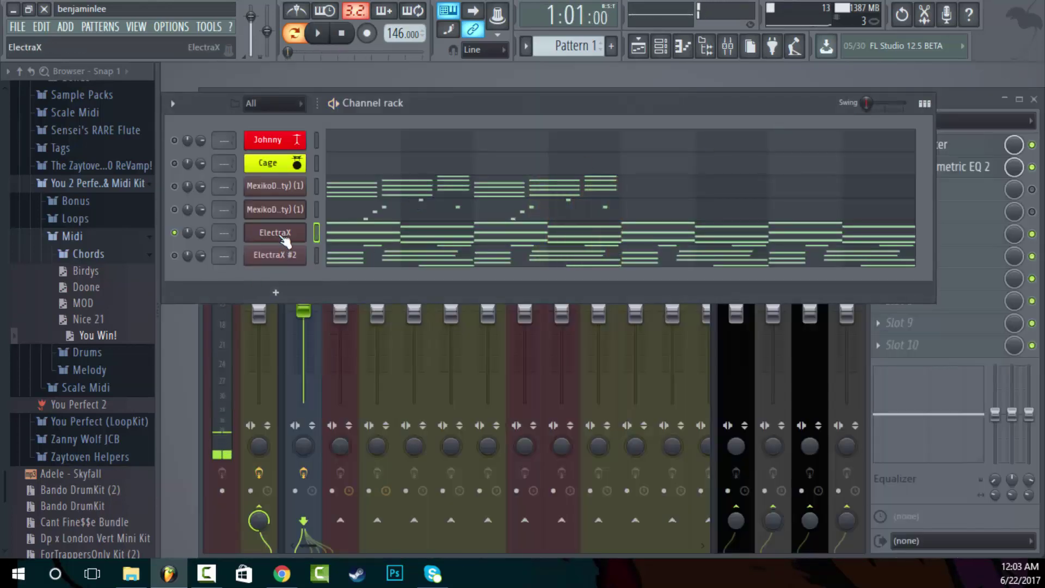
Check the ElectraX (BigWerks Interstellar ARP - Melodic) and ElectraX #2 (VstExpansion x BeatPlugg Arp Dark) synth presets
{"action": "left_click", "coordinate": [282, 234]}
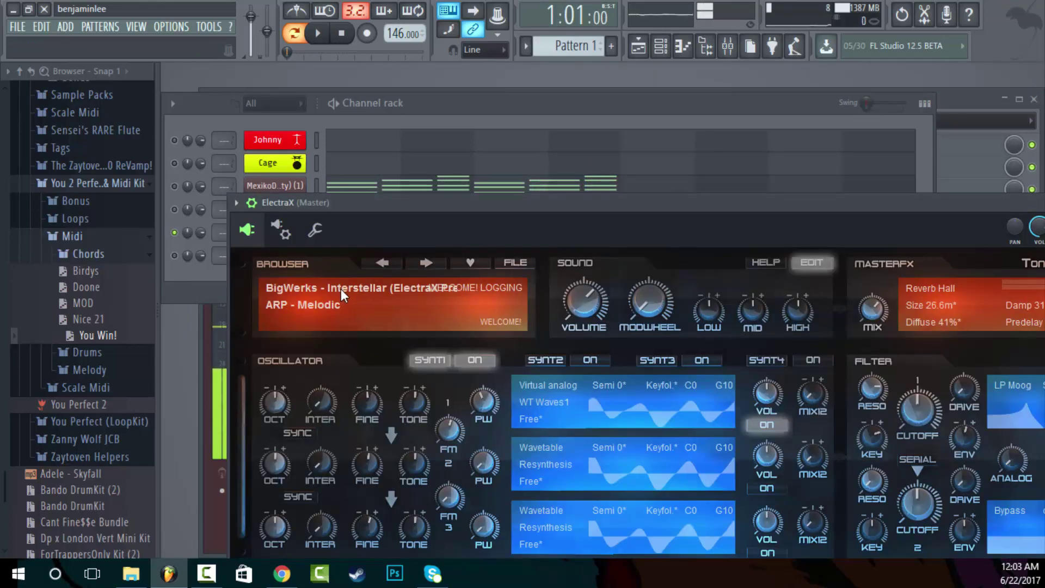
{"action": "left_click", "coordinate": [460, 102]}
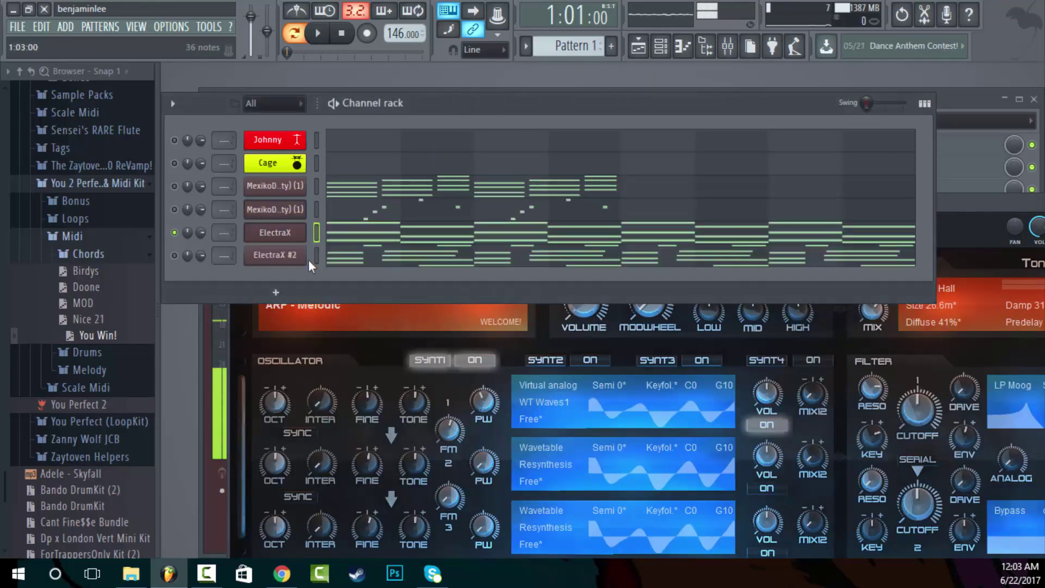
{"action": "left_click", "coordinate": [275, 256]}
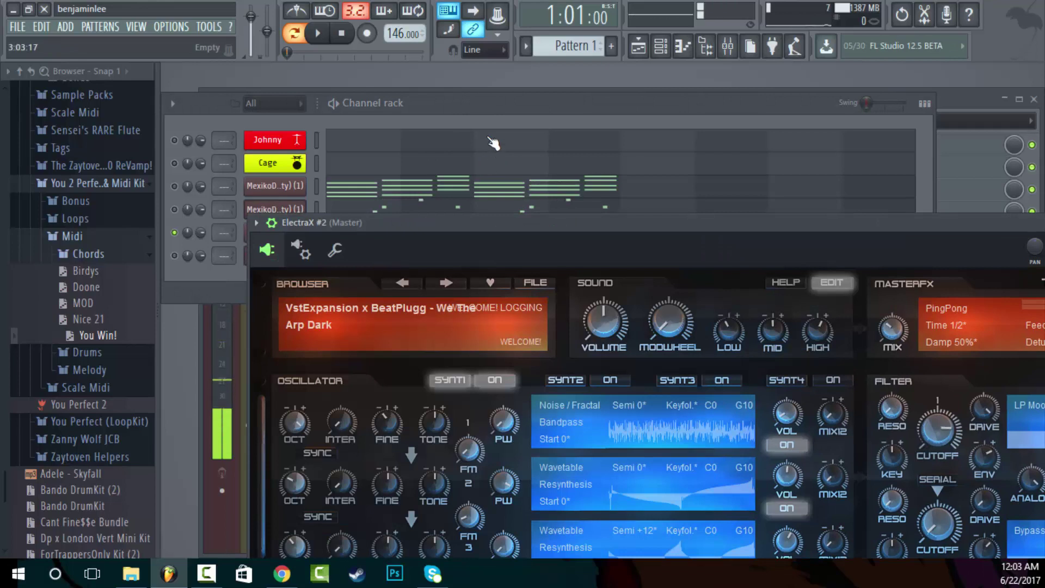
{"action": "left_click", "coordinate": [462, 114]}
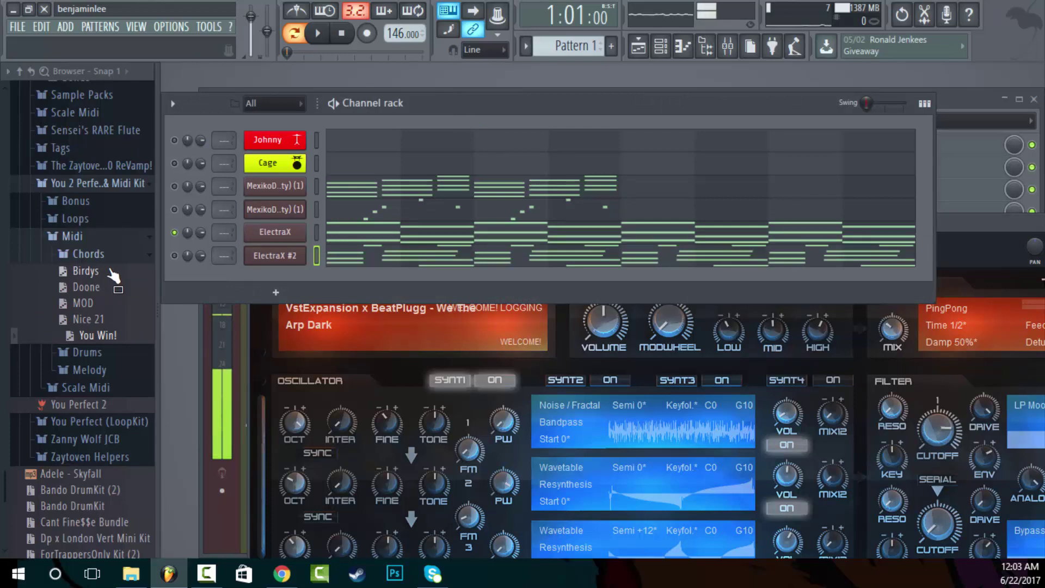
Browse the Melody, Drums, Bonus, Mixer Presets and Rare Vox folders, then collapse them and reopen Chords
{"action": "left_click", "coordinate": [103, 370]}
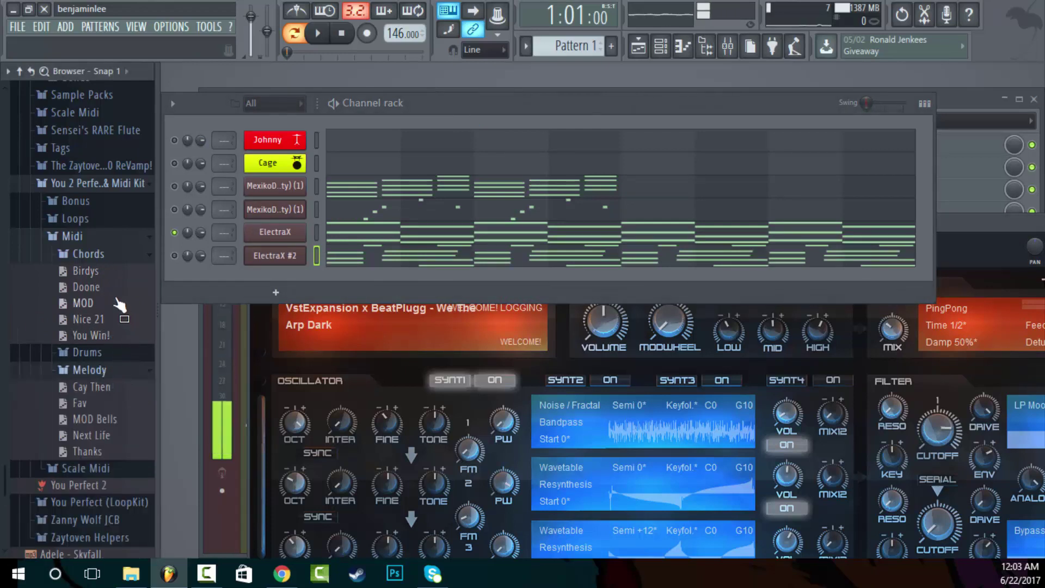
{"action": "left_click", "coordinate": [87, 354]}
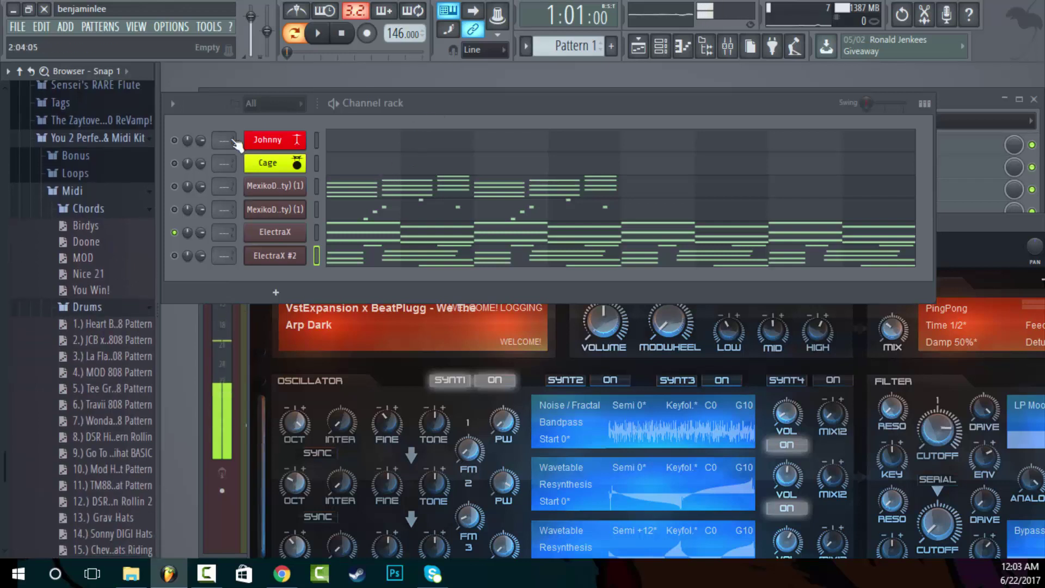
{"action": "left_click", "coordinate": [100, 158]}
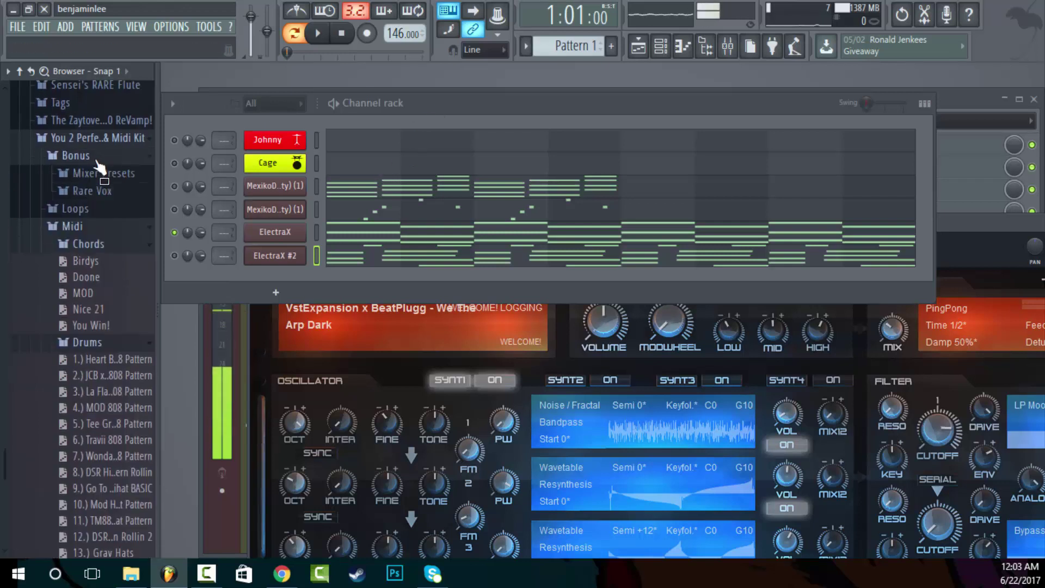
{"action": "left_click", "coordinate": [105, 174]}
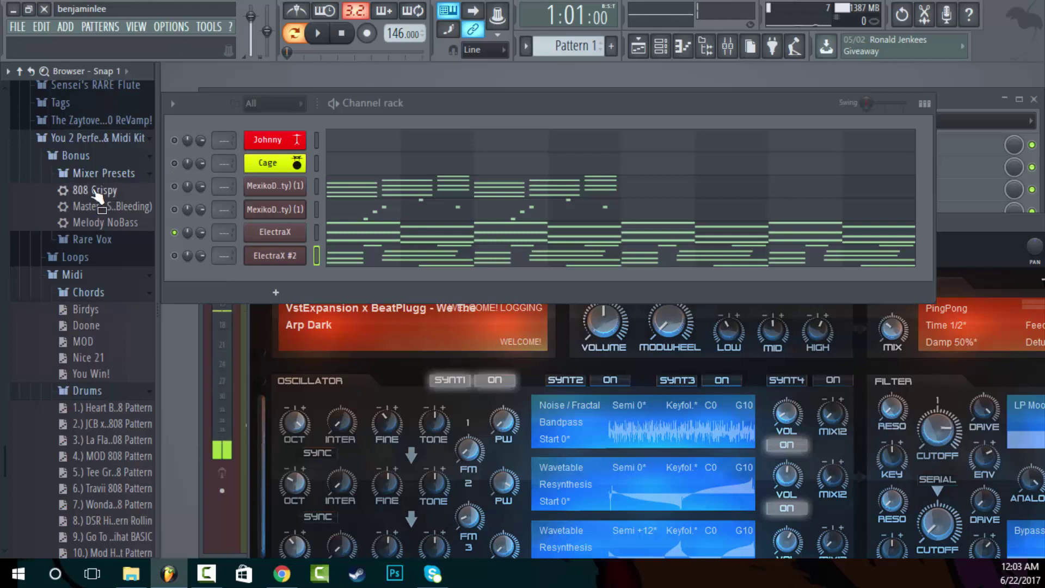
{"action": "left_click", "coordinate": [106, 174]}
{"action": "left_click", "coordinate": [112, 192]}
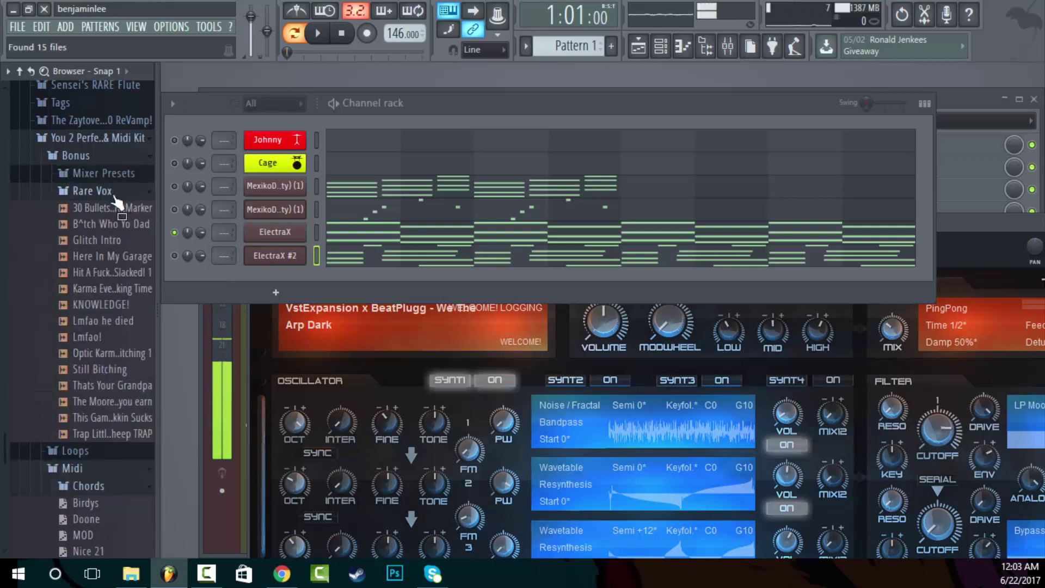
{"action": "left_click", "coordinate": [126, 192]}
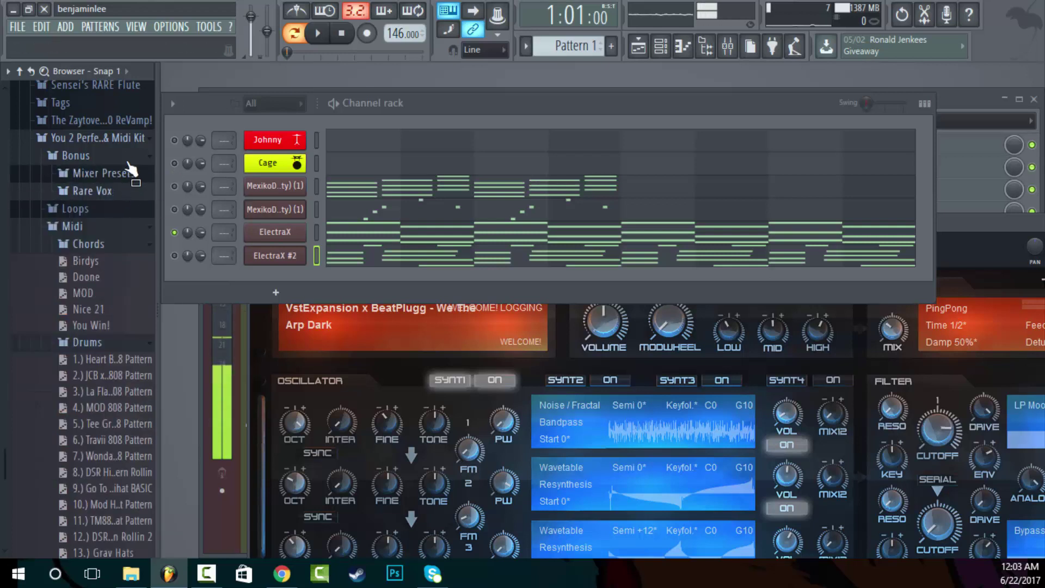
{"action": "left_click", "coordinate": [125, 157]}
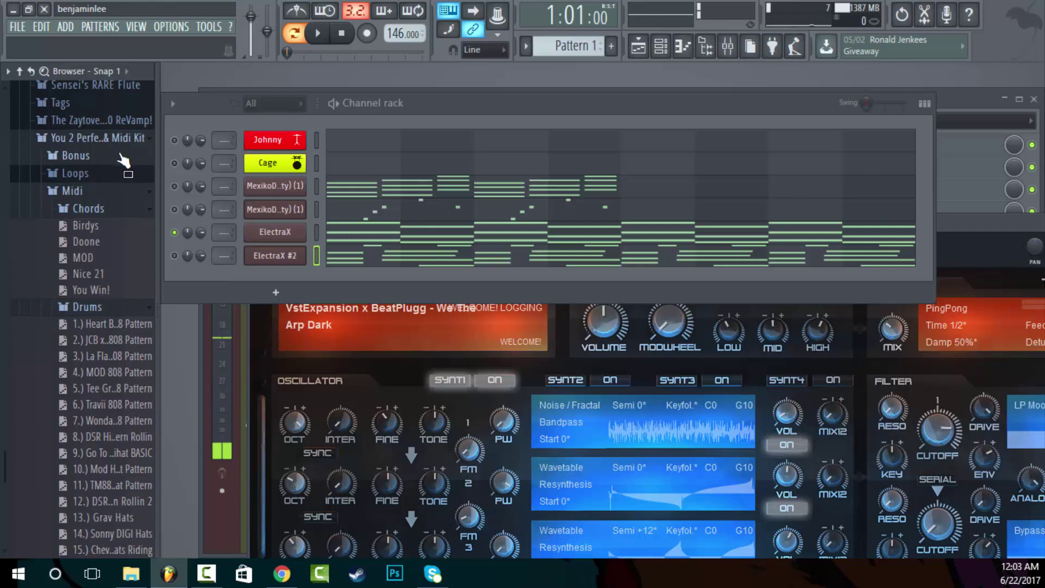
{"action": "left_click", "coordinate": [110, 209]}
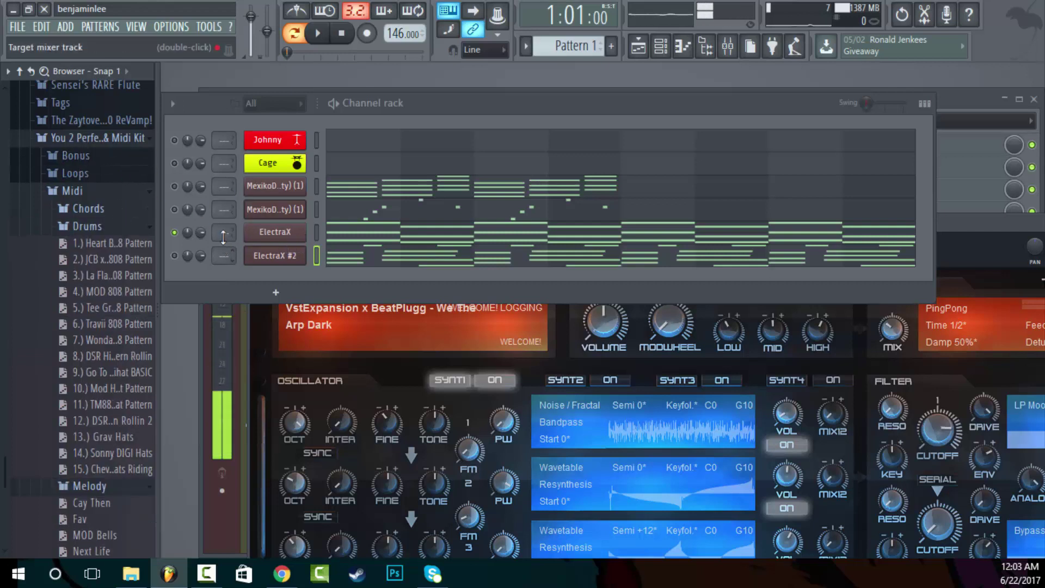
{"action": "left_click", "coordinate": [109, 210]}
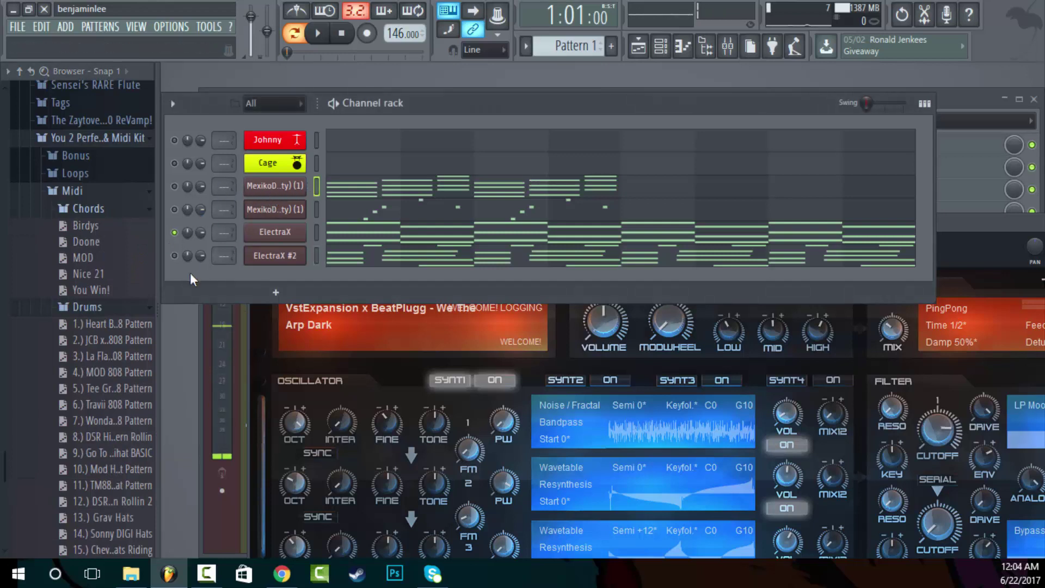
Load the MOD chord pattern onto the first MexikoDro channel and audition it with its Purity instrument
{"action": "left_click_drag", "start_coordinate": [81, 257], "coordinate": [178, 189]}
{"action": "key", "text": "space"}
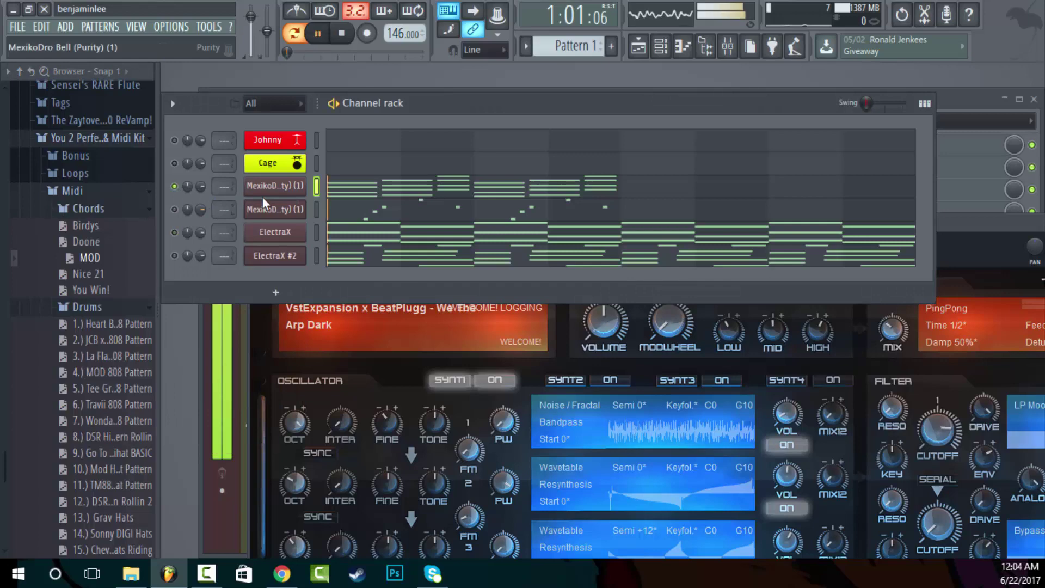
{"action": "key", "text": "space"}
{"action": "left_click", "coordinate": [289, 188]}
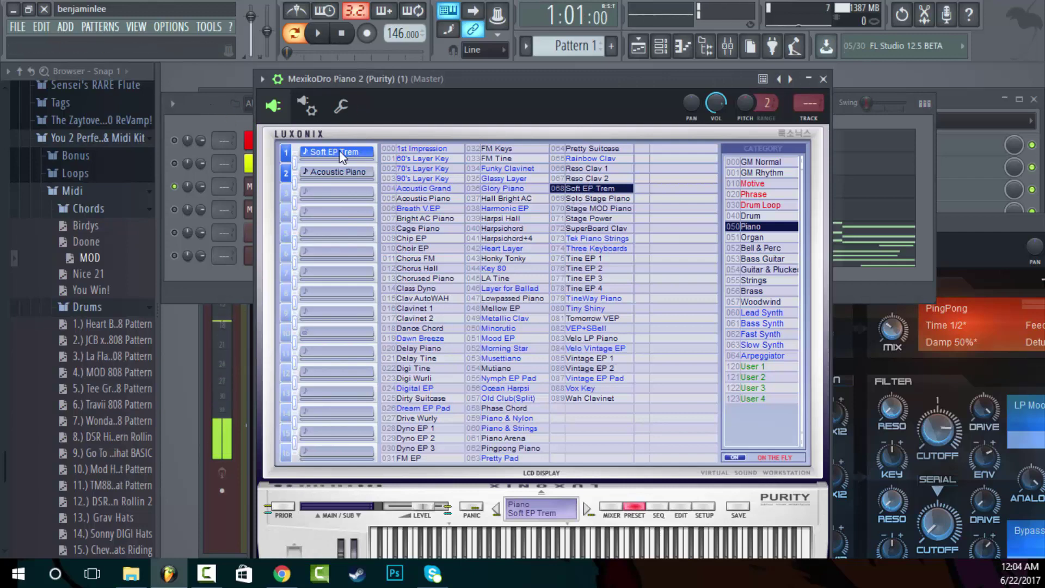
{"action": "left_click", "coordinate": [240, 113]}
{"action": "key", "text": "space"}
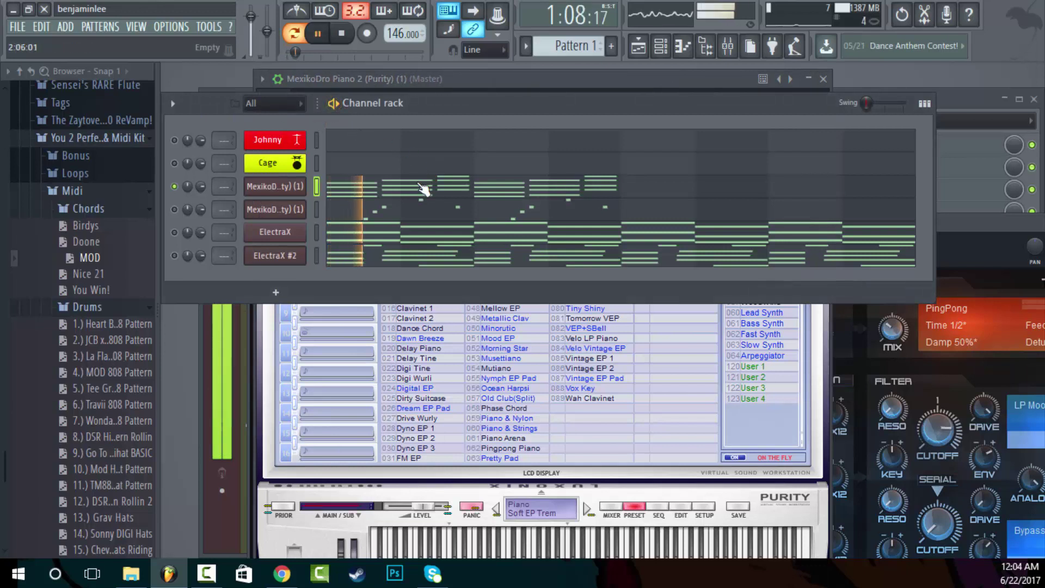
{"action": "key", "text": "space"}
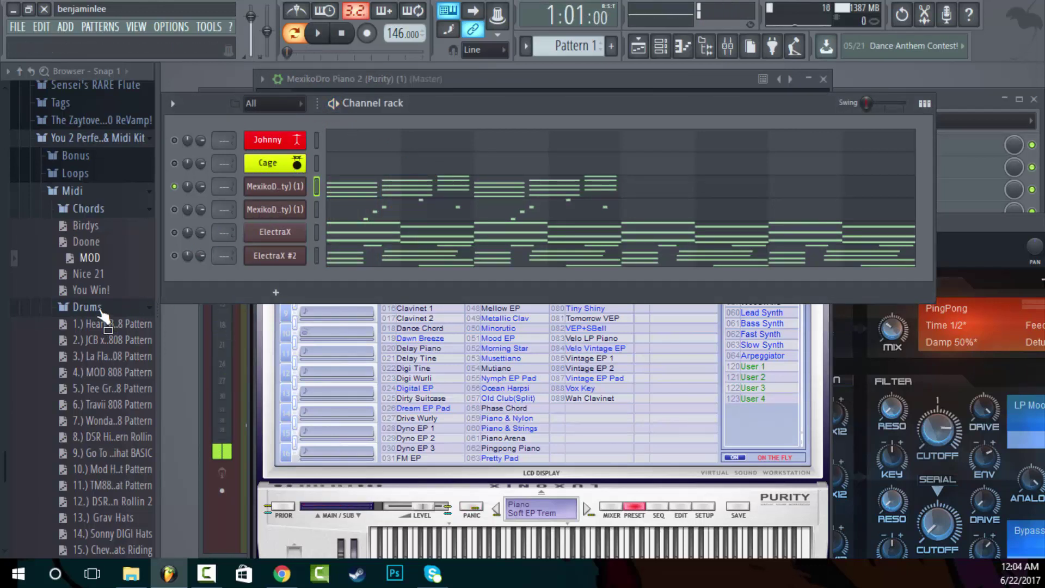
Collapse Drums and drop the MOD Bells melody onto the second MexikoDro channel
{"action": "left_click", "coordinate": [105, 305]}
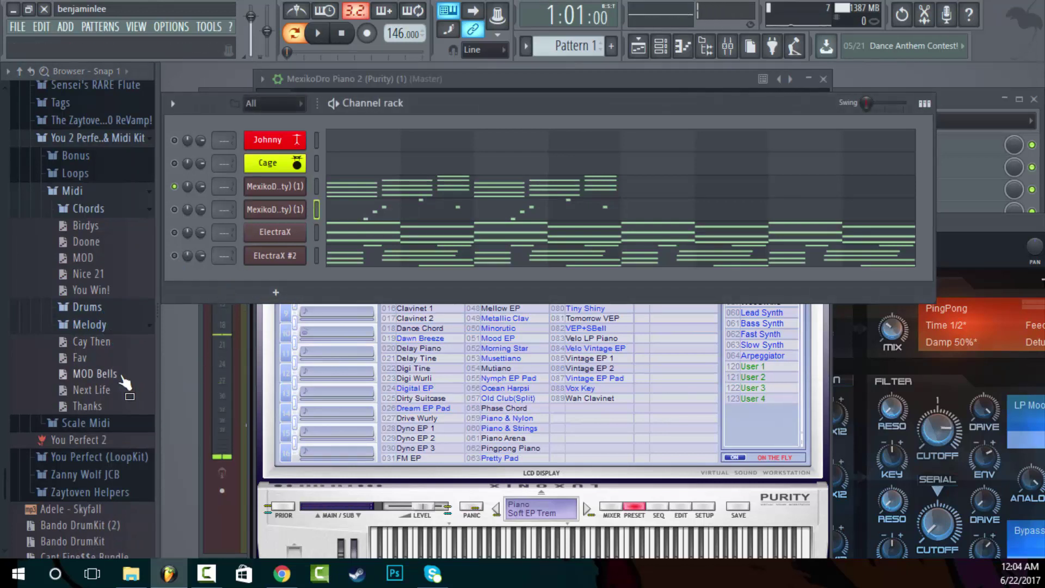
{"action": "left_click_drag", "start_coordinate": [126, 376], "coordinate": [303, 275]}
{"action": "left_click_drag", "start_coordinate": [311, 210], "coordinate": [299, 214]}
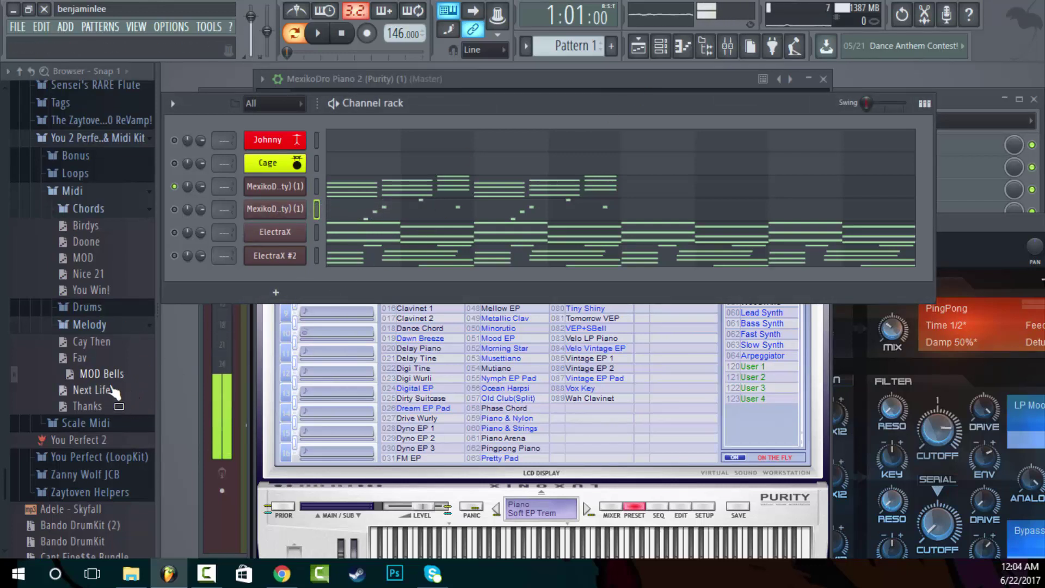
{"action": "left_click_drag", "start_coordinate": [120, 375], "coordinate": [283, 212]}
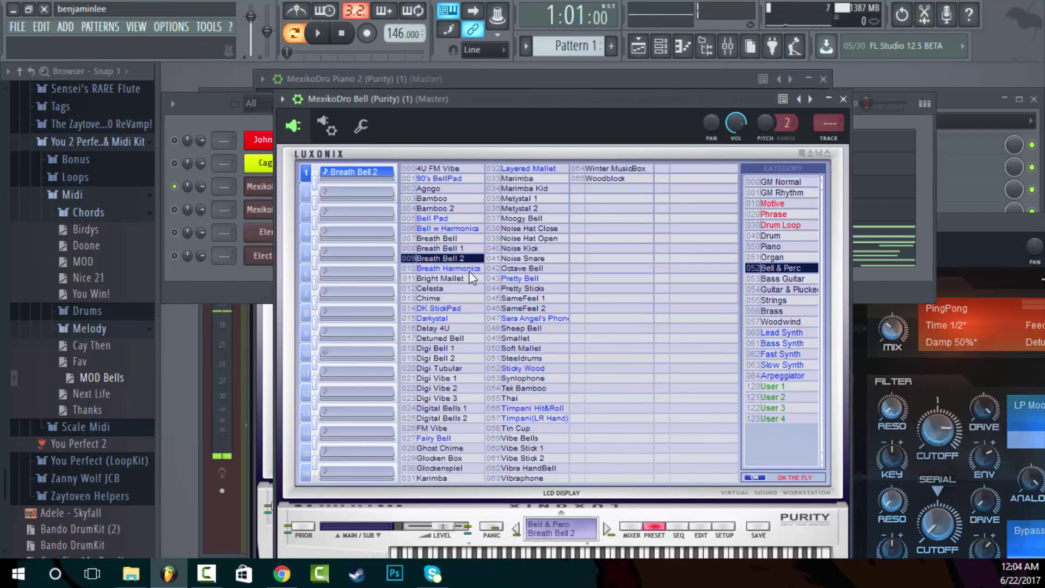
Audition Breath Bell 2, unmute the second MexikoDro channel, play chords with bells, then collapse Midi
{"action": "left_click", "coordinate": [466, 258]}
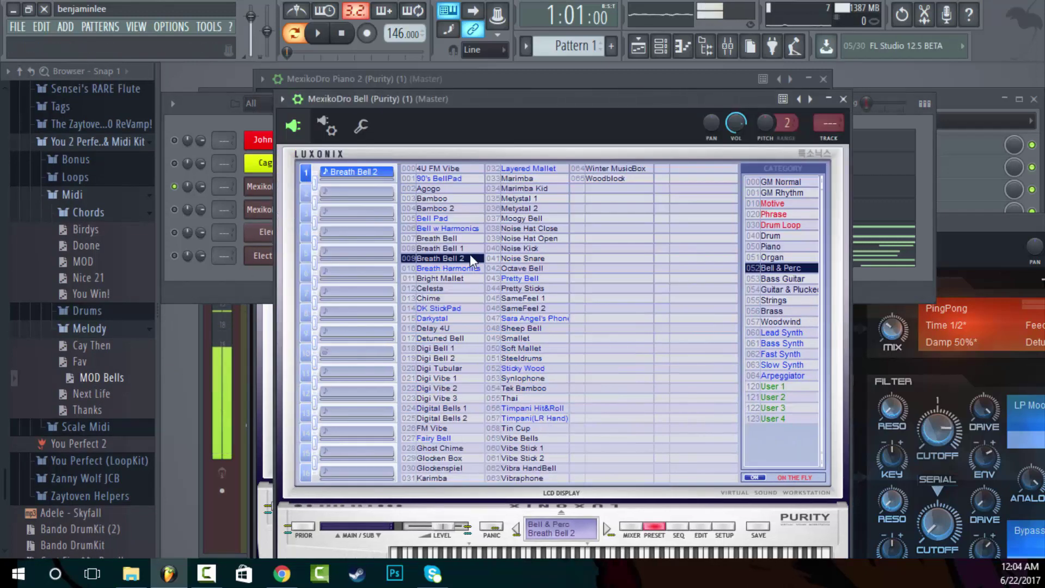
{"action": "left_click", "coordinate": [245, 117]}
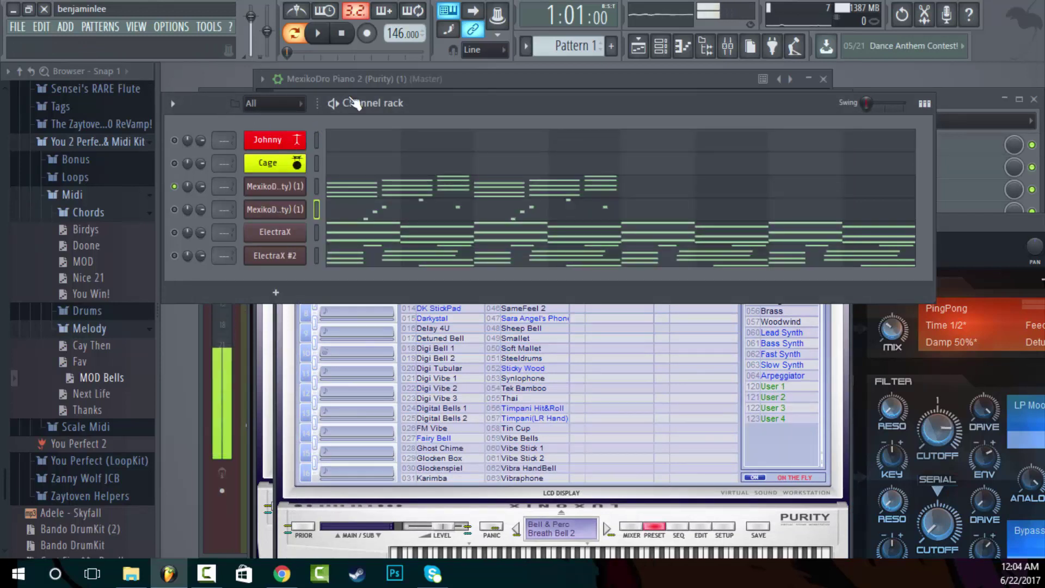
{"action": "key", "text": "space"}
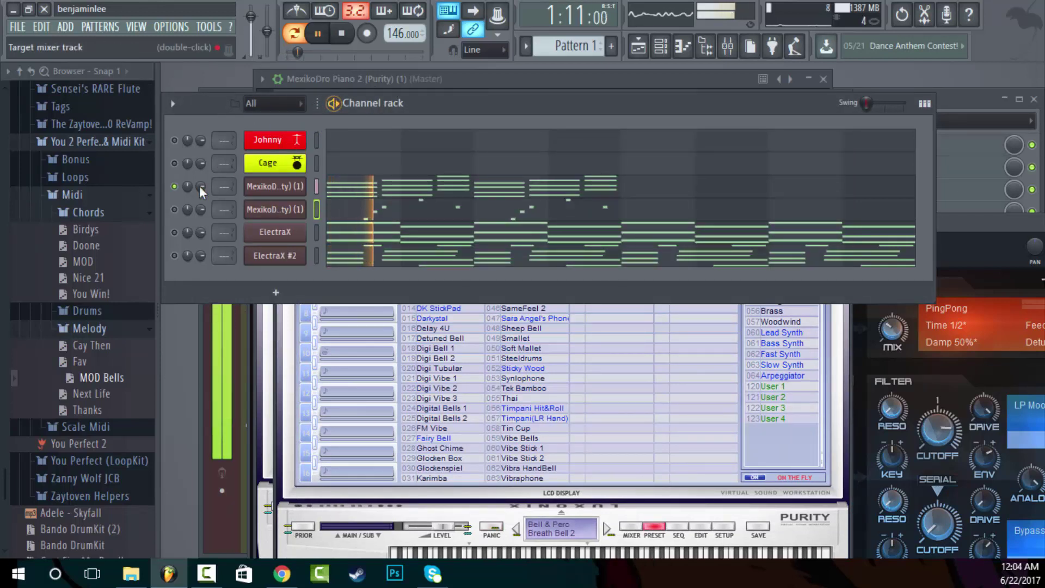
{"action": "left_click", "coordinate": [174, 209]}
{"action": "key", "text": "space"}
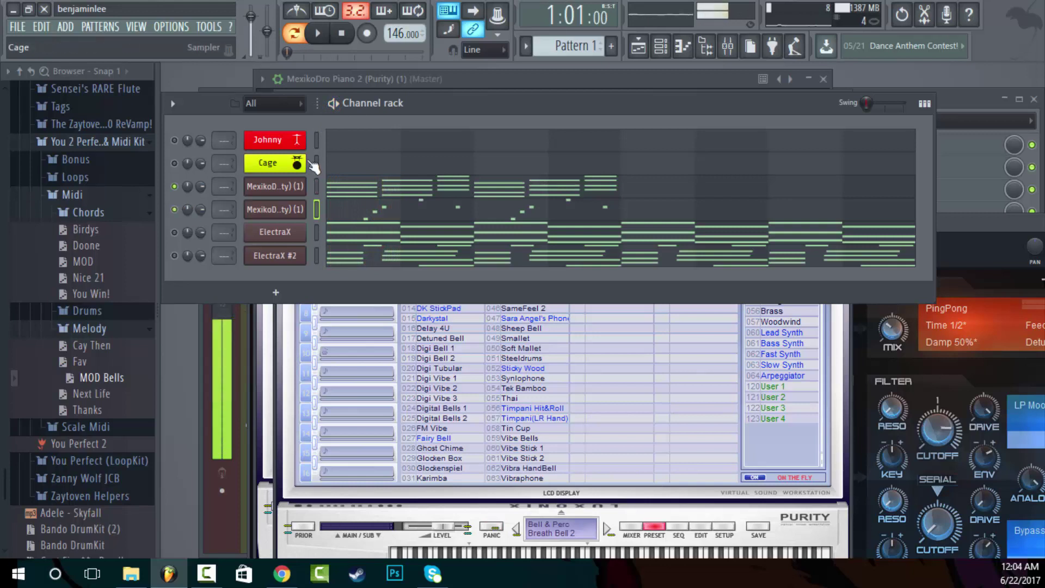
{"action": "key", "text": "space"}
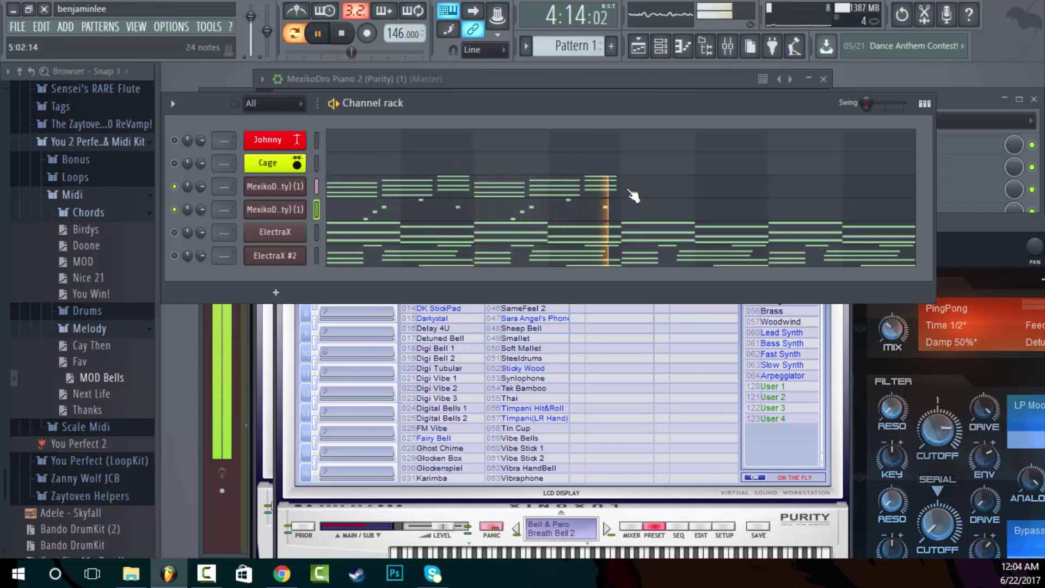
{"action": "key", "text": "space"}
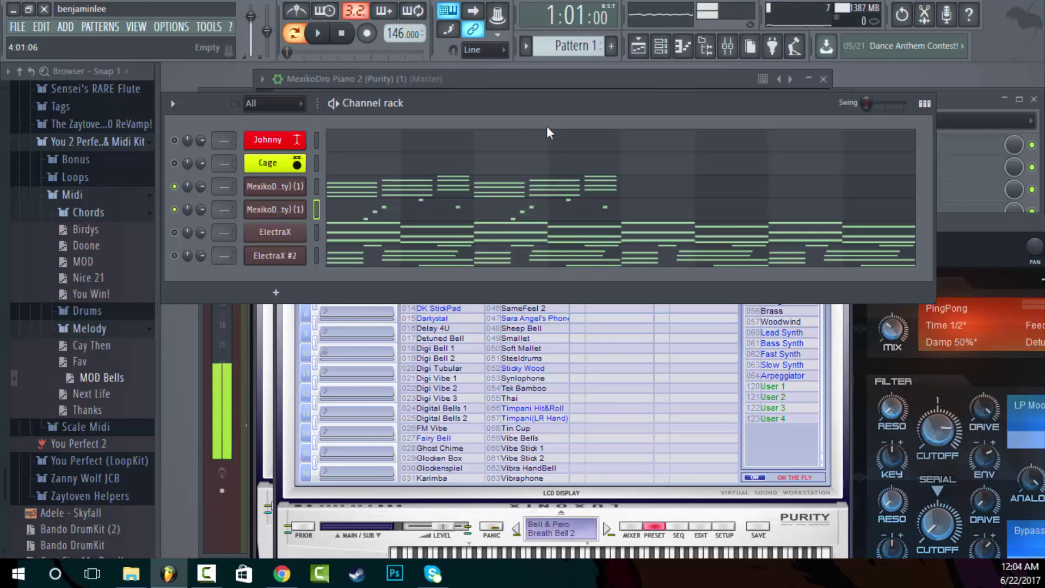
{"action": "left_click_drag", "start_coordinate": [113, 211], "coordinate": [122, 175]}
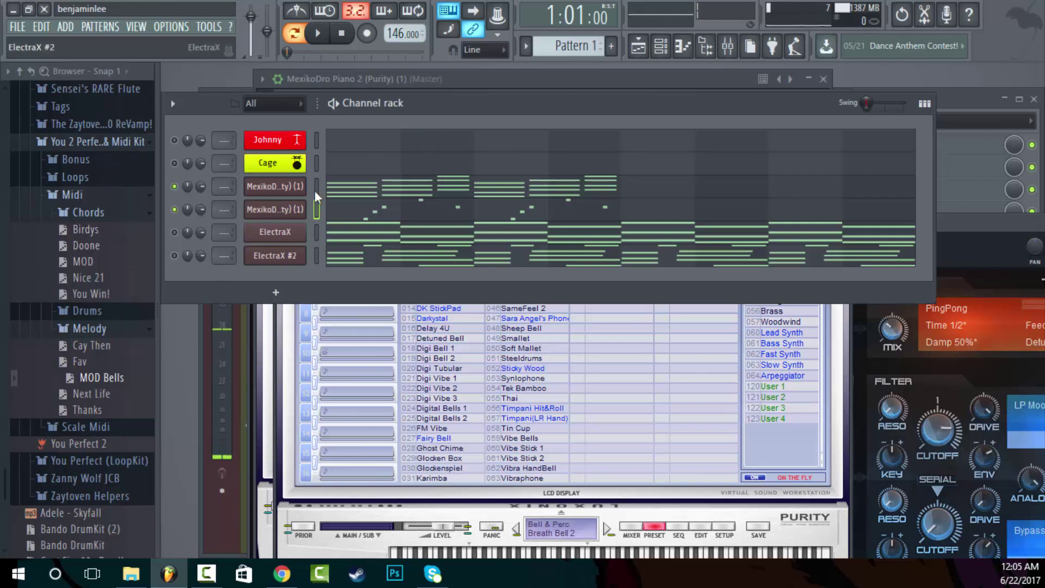
{"action": "left_click", "coordinate": [85, 196]}
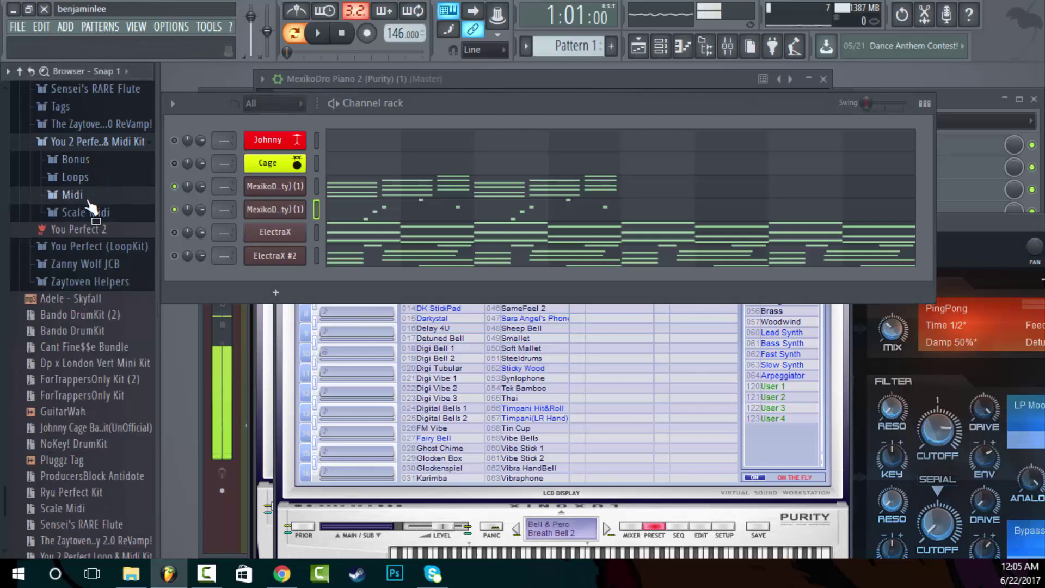
Add the Wangin 808 sample to the channel rack as a new channel
{"action": "left_click", "coordinate": [86, 197]}
{"action": "left_click", "coordinate": [86, 197]}
{"action": "scroll", "coordinate": [109, 305], "scroll_direction": "up", "scroll_amount": 3}
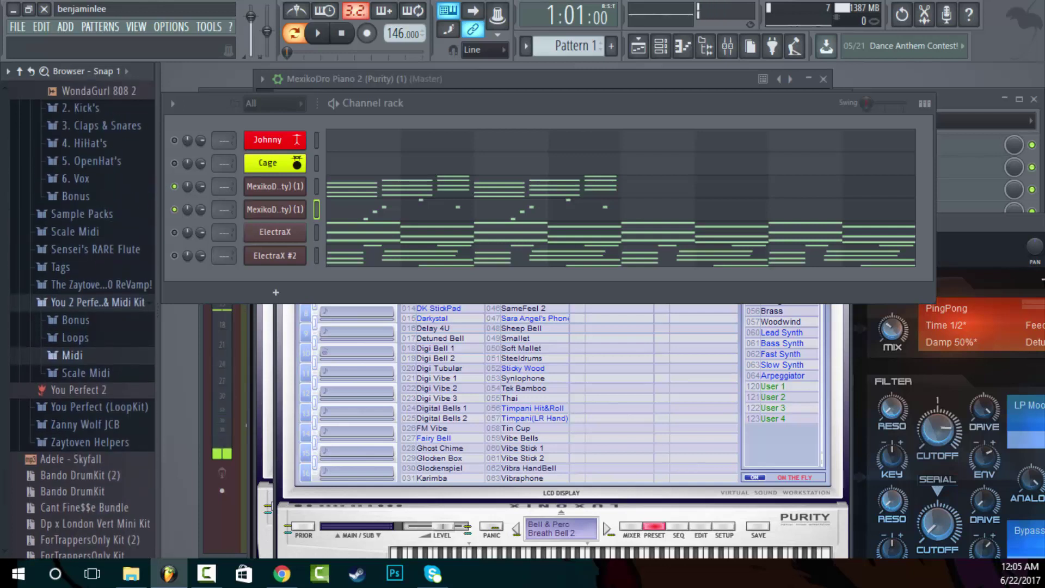
{"action": "scroll", "coordinate": [103, 166], "scroll_direction": "up", "scroll_amount": 2}
{"action": "left_click_drag", "start_coordinate": [100, 162], "coordinate": [263, 269]}
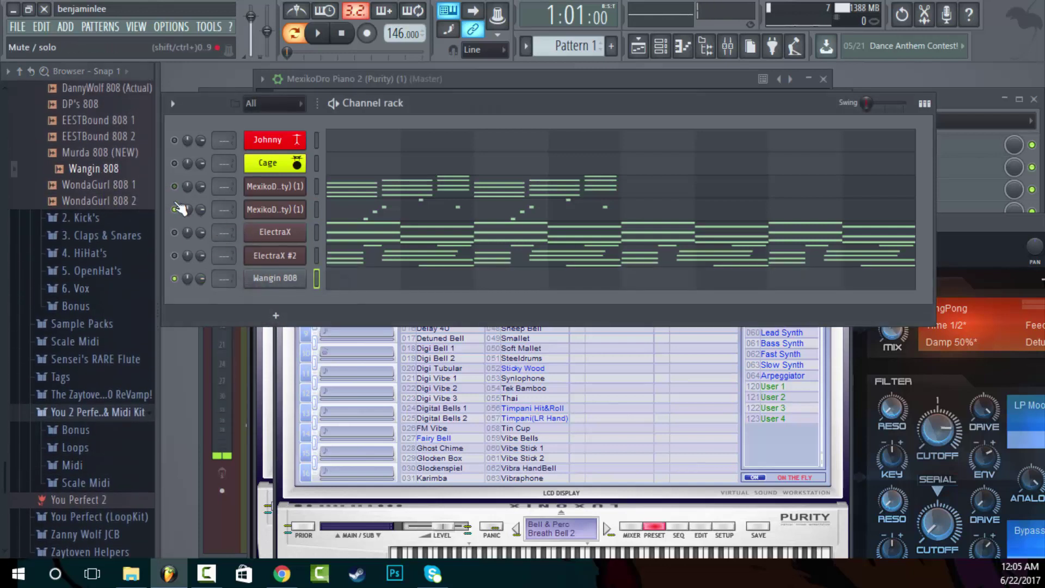
In the Wangin 808 channel settings, set time-stretching to e3 generic and enable Normalize
{"action": "right_click", "coordinate": [266, 289]}
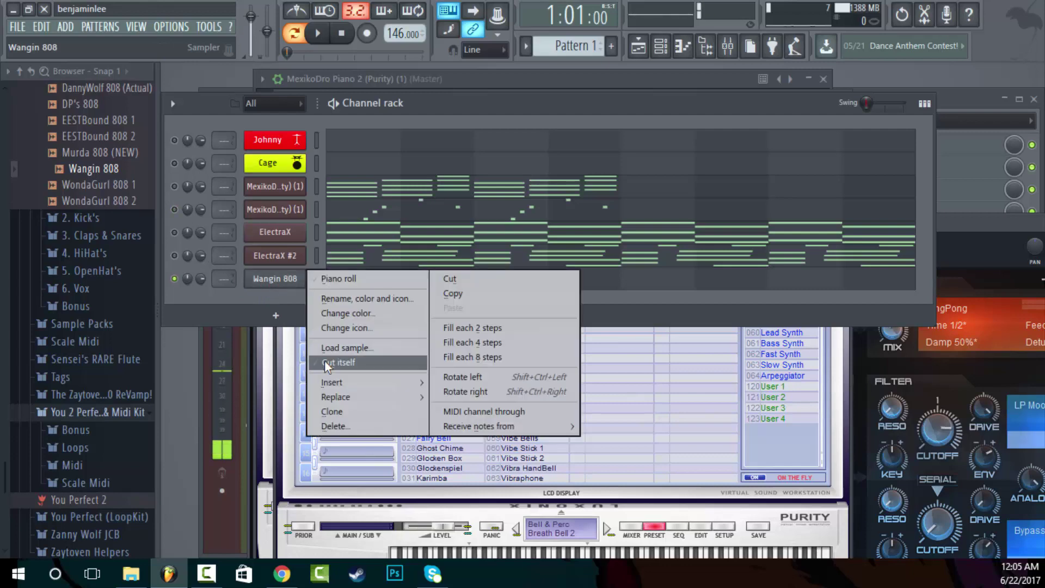
{"action": "left_click", "coordinate": [275, 278]}
{"action": "left_click", "coordinate": [353, 294]}
{"action": "left_click", "coordinate": [375, 290]}
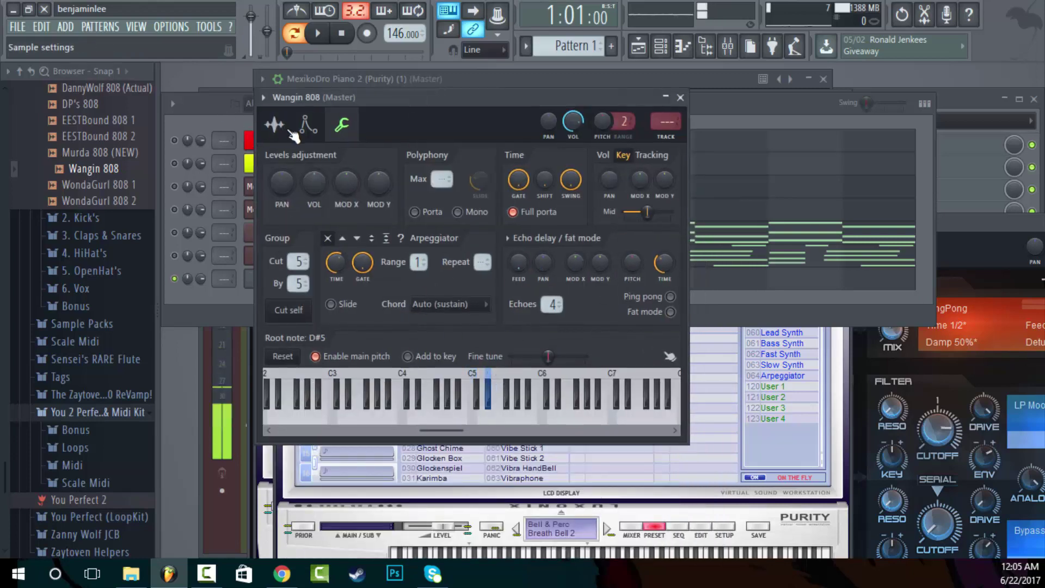
{"action": "left_click", "coordinate": [291, 132]}
{"action": "left_click", "coordinate": [630, 185]}
{"action": "left_click", "coordinate": [630, 251]}
{"action": "left_click", "coordinate": [510, 265]}
{"action": "left_click", "coordinate": [194, 152]}
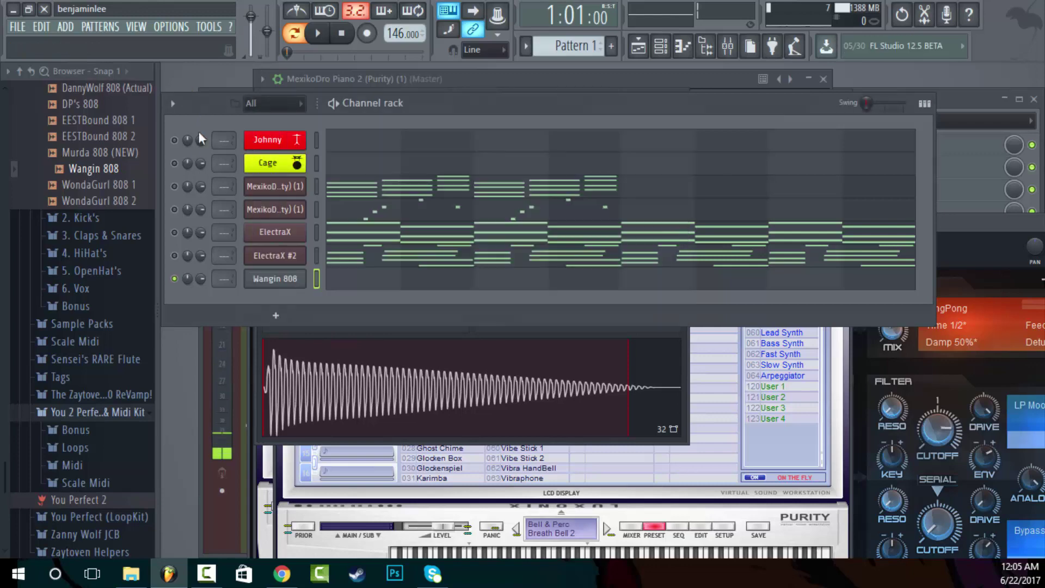
{"action": "scroll", "coordinate": [87, 229], "scroll_direction": "up", "scroll_amount": 2}
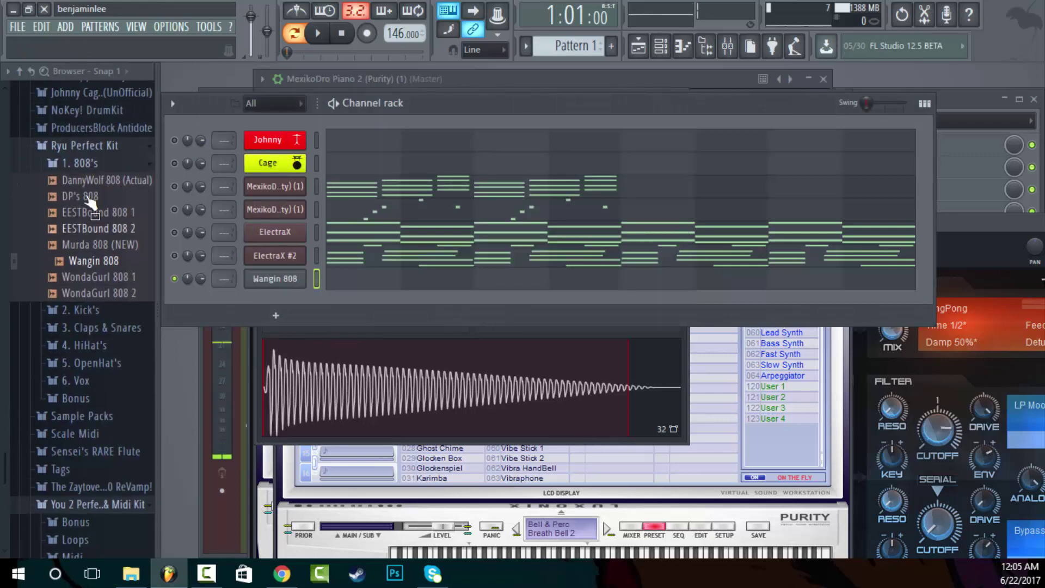
{"action": "scroll", "coordinate": [103, 241], "scroll_direction": "down", "scroll_amount": 6}
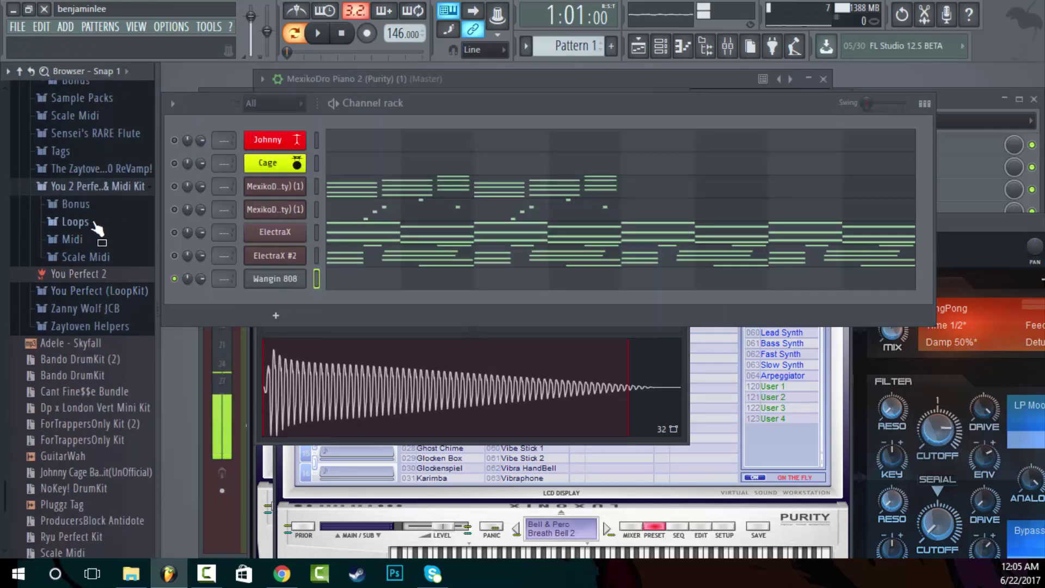
{"action": "left_click", "coordinate": [94, 243]}
{"action": "left_click", "coordinate": [109, 276]}
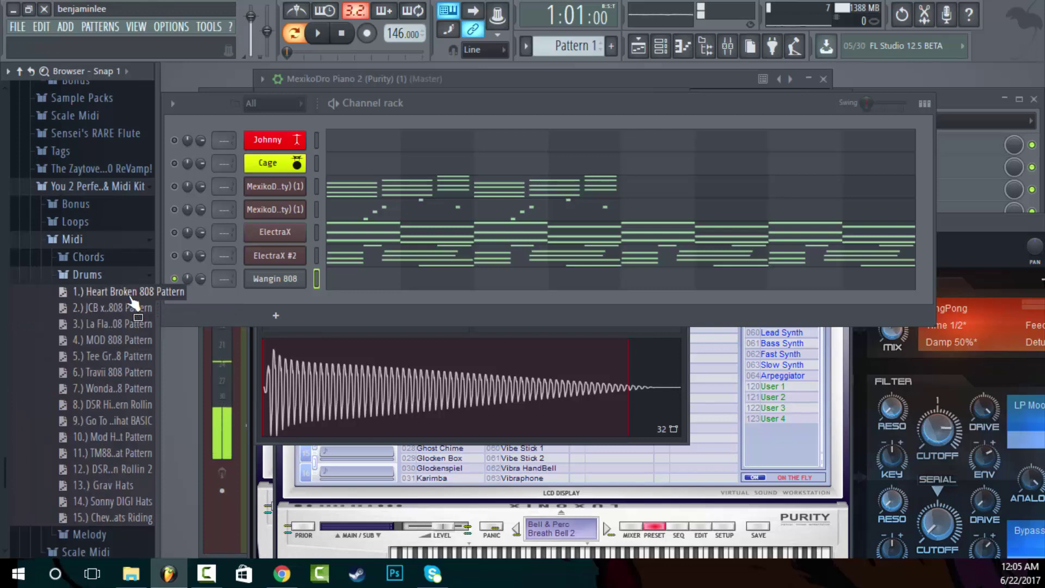
{"action": "left_click_drag", "start_coordinate": [130, 314], "coordinate": [304, 278]}
{"action": "left_click", "coordinate": [1034, 71]}
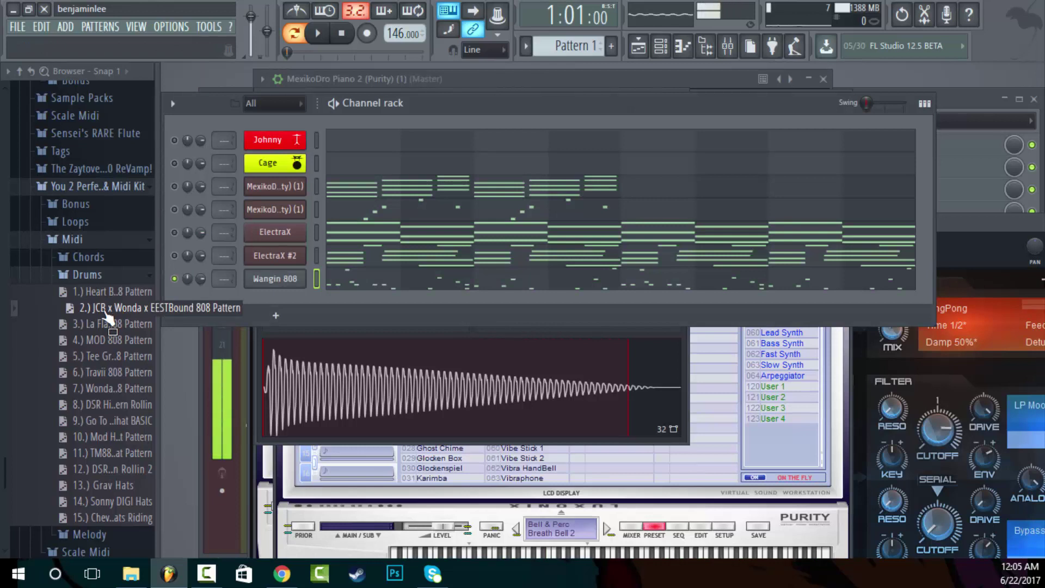
{"action": "left_click", "coordinate": [346, 284]}
{"action": "scroll", "coordinate": [443, 256], "scroll_direction": "up", "scroll_amount": 3}
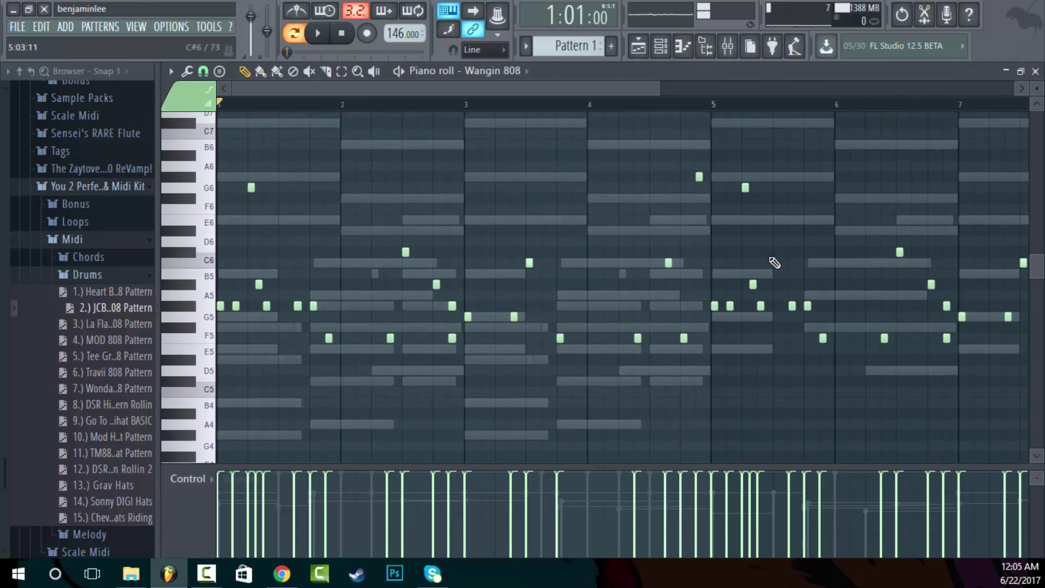
{"action": "key", "text": "space"}
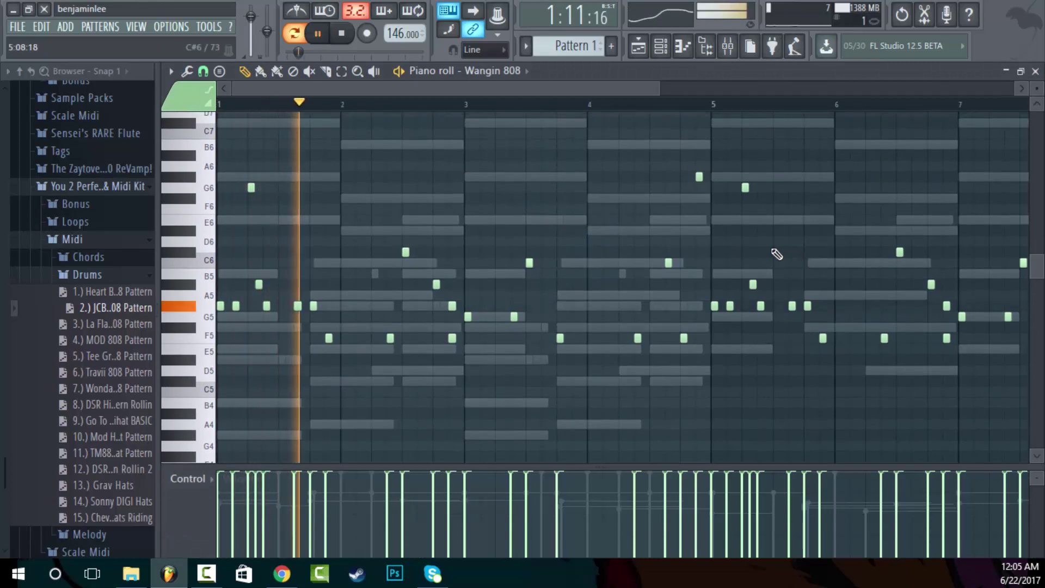
{"action": "left_click_drag", "start_coordinate": [660, 89], "coordinate": [760, 90]}
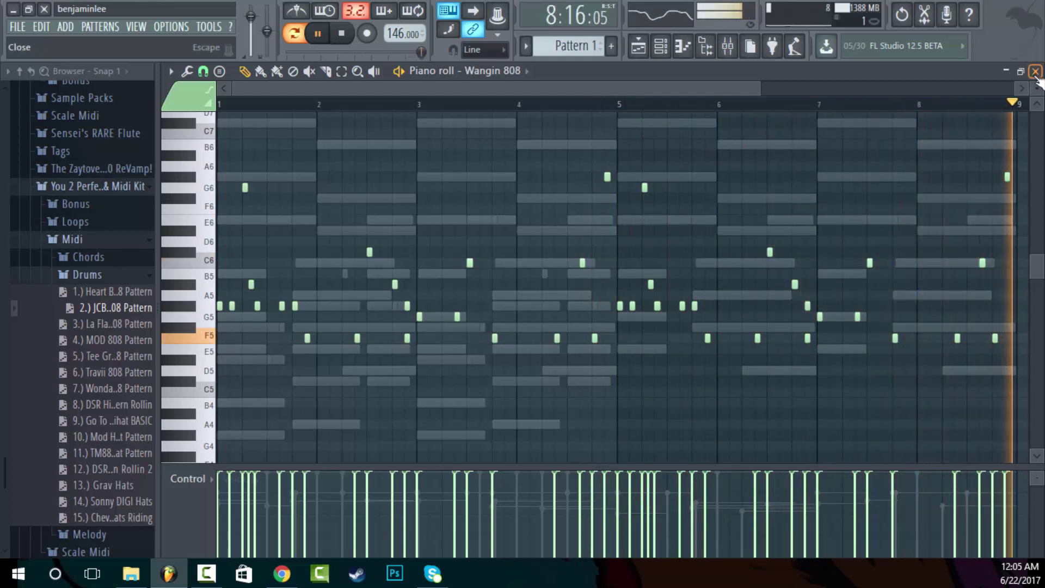
{"action": "key", "text": "space"}
{"action": "left_click", "coordinate": [1035, 72]}
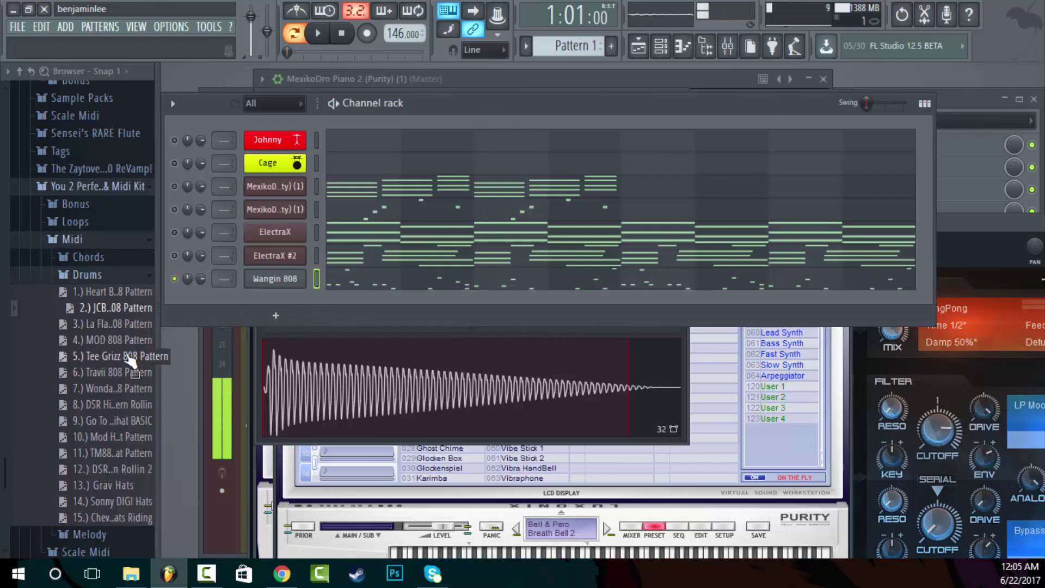
Load the 5.) Tee Grizz 808 Pattern onto Wangin 808 and play it at 182 BPM with the metronome on
{"action": "left_click_drag", "start_coordinate": [131, 360], "coordinate": [353, 278]}
{"action": "key", "text": "space"}
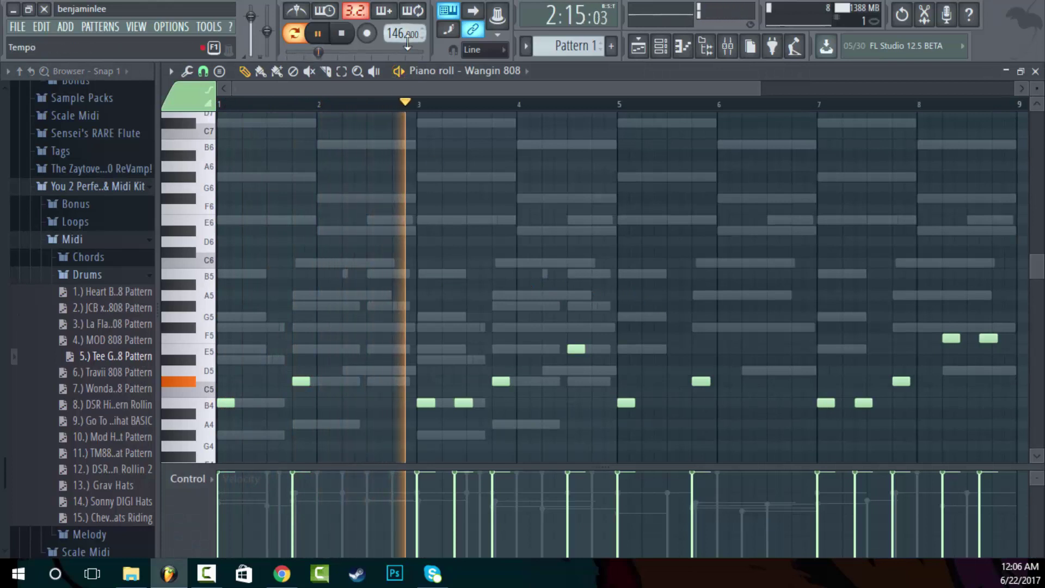
{"action": "key", "text": "space"}
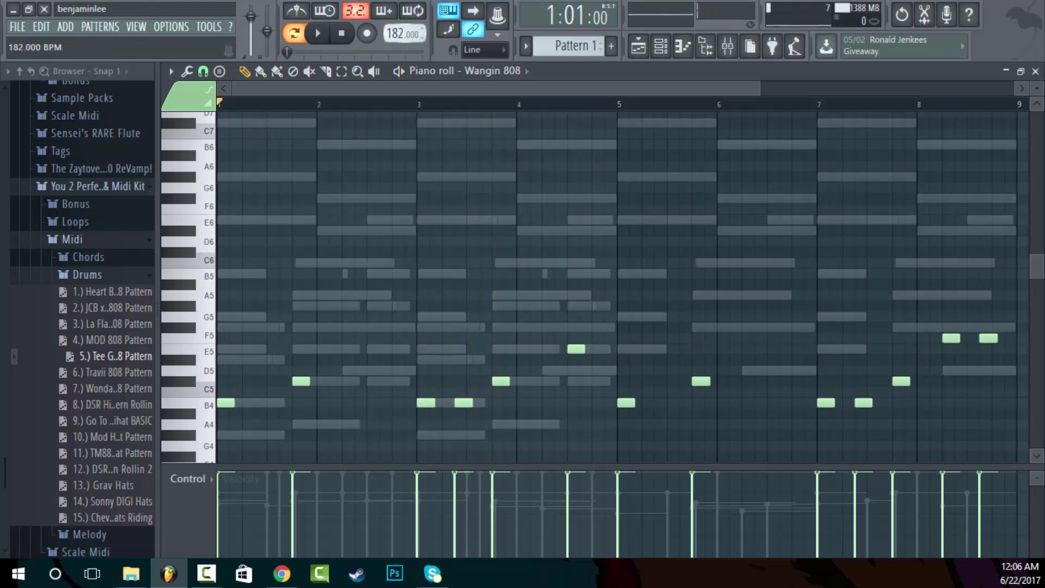
{"action": "key", "text": "space"}
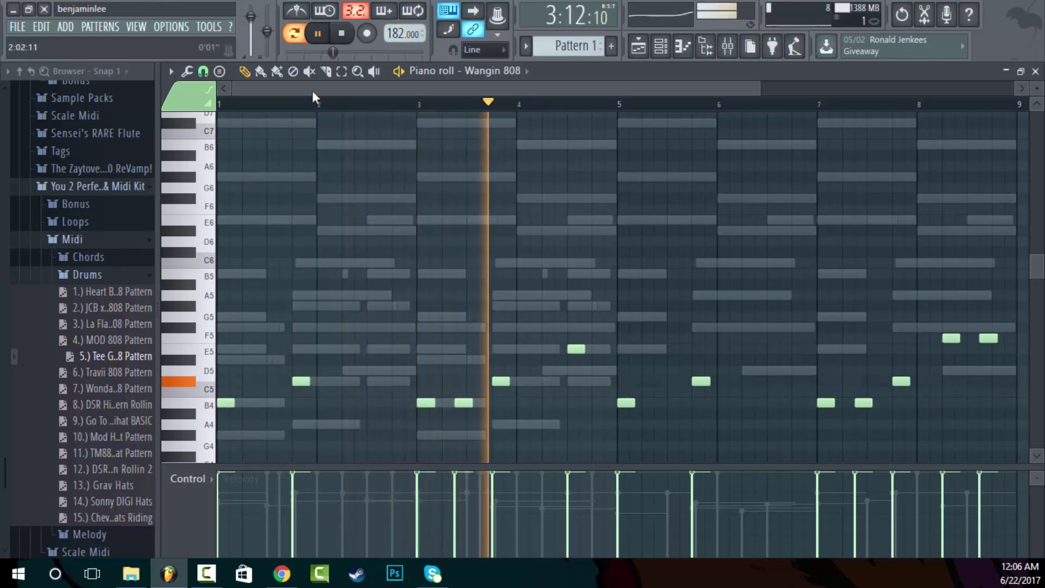
{"action": "left_click", "coordinate": [299, 11]}
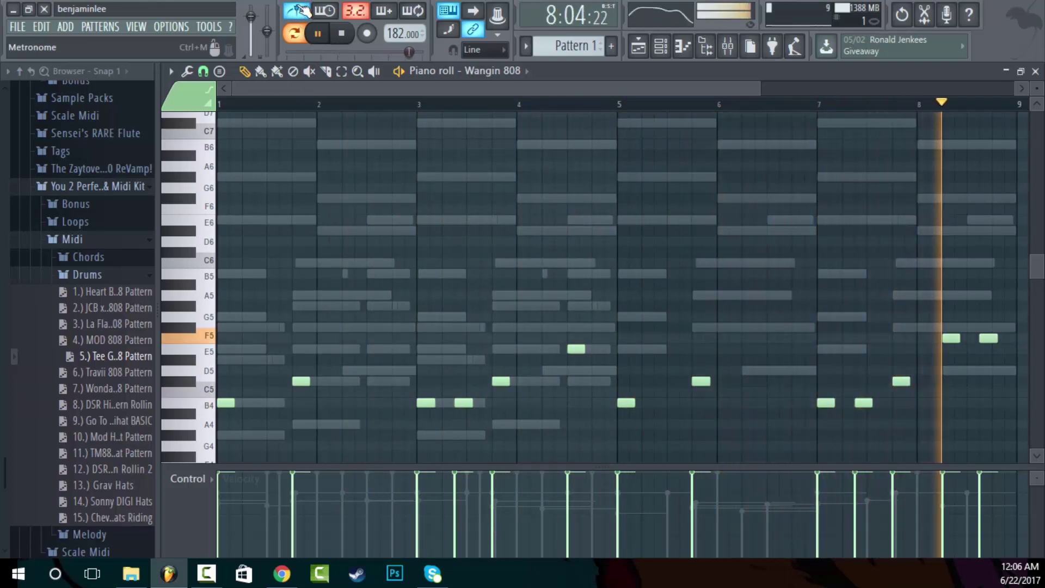
{"action": "key", "text": "space"}
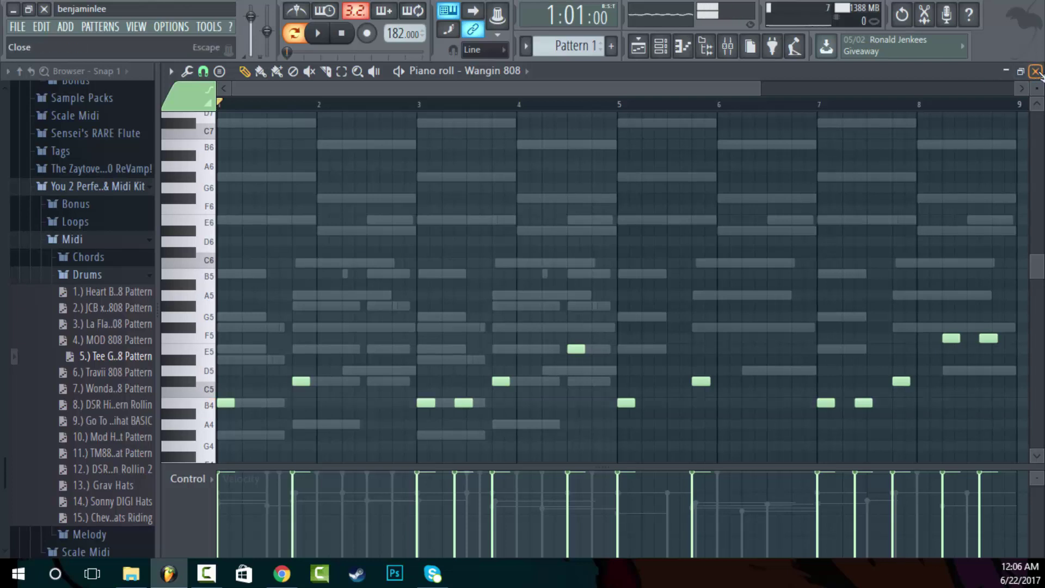
{"action": "left_click", "coordinate": [1036, 72]}
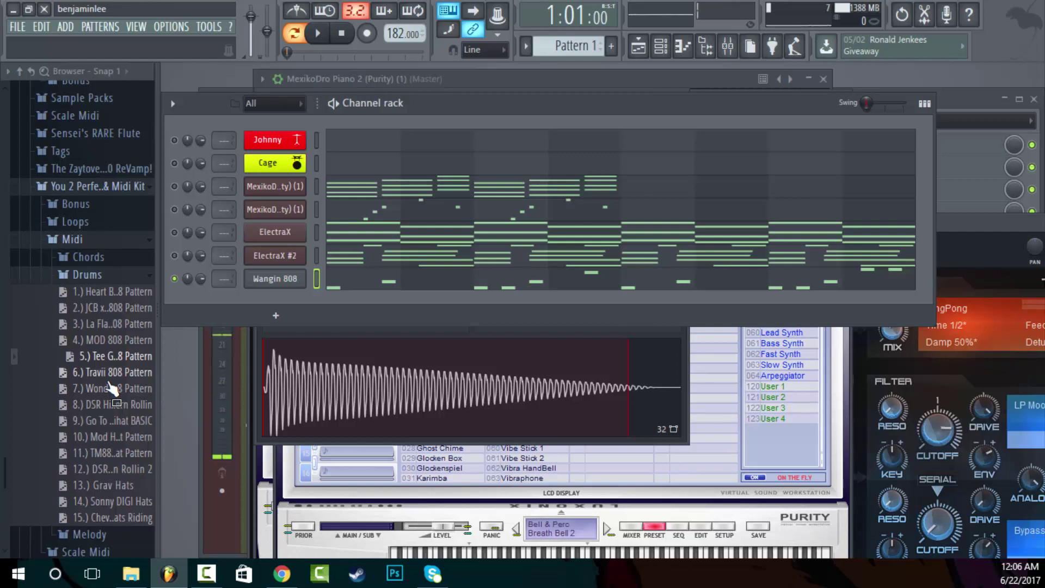
Load the 6.) Travii 808 Pattern onto Wangin 808 and play it at 150 BPM
{"action": "left_click_drag", "start_coordinate": [109, 375], "coordinate": [307, 277]}
{"action": "key", "text": "space"}
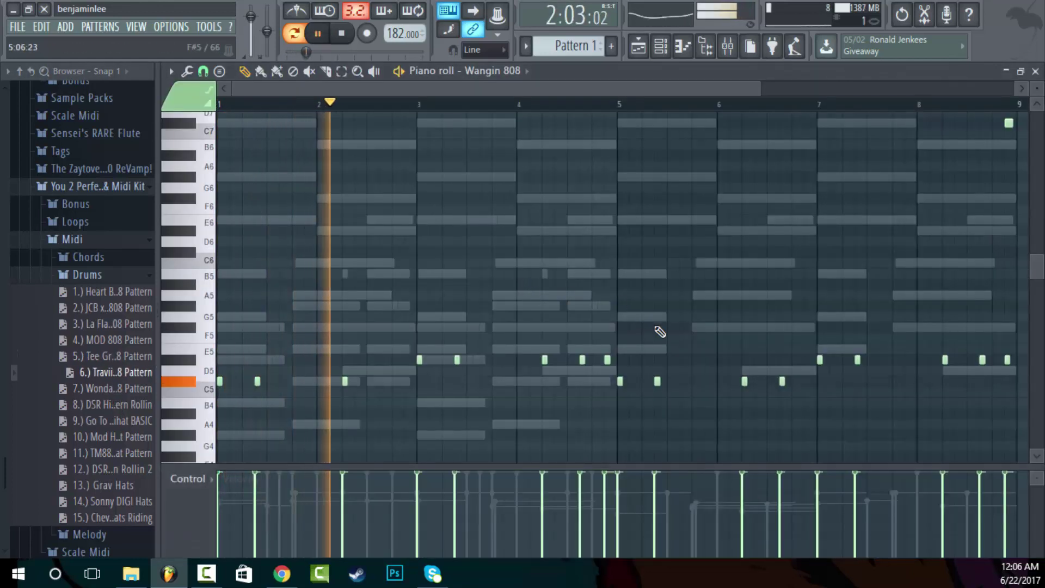
{"action": "key", "text": "space"}
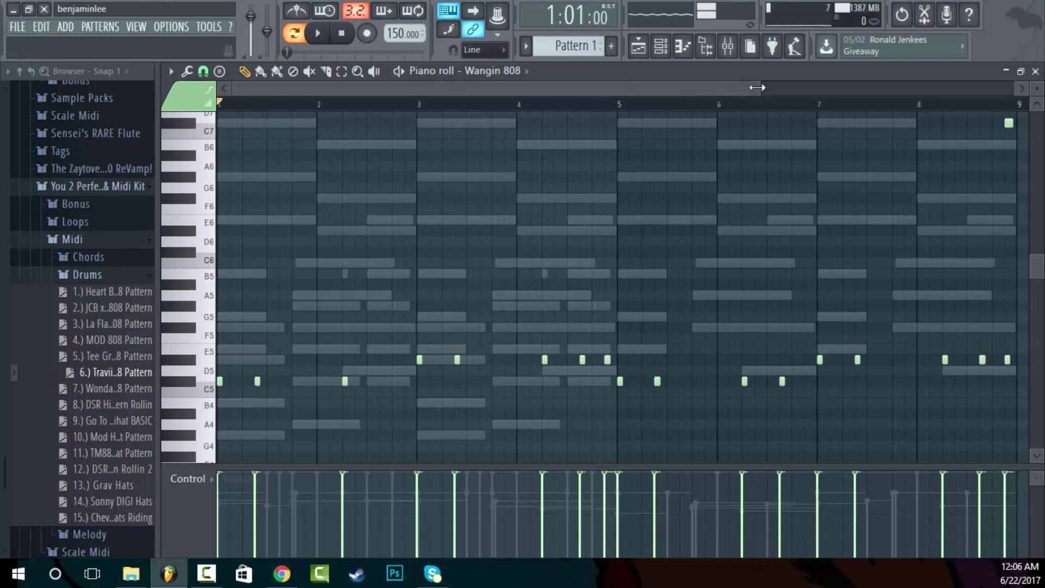
{"action": "mouse_move", "coordinate": [757, 87]}
{"action": "left_mouse_down"}
{"action": "mouse_move", "coordinate": [787, 88]}
{"action": "mouse_move", "coordinate": [778, 95]}
{"action": "mouse_move", "coordinate": [800, 103]}
{"action": "mouse_move", "coordinate": [758, 109]}
{"action": "mouse_move", "coordinate": [761, 119]}
{"action": "left_mouse_up"}
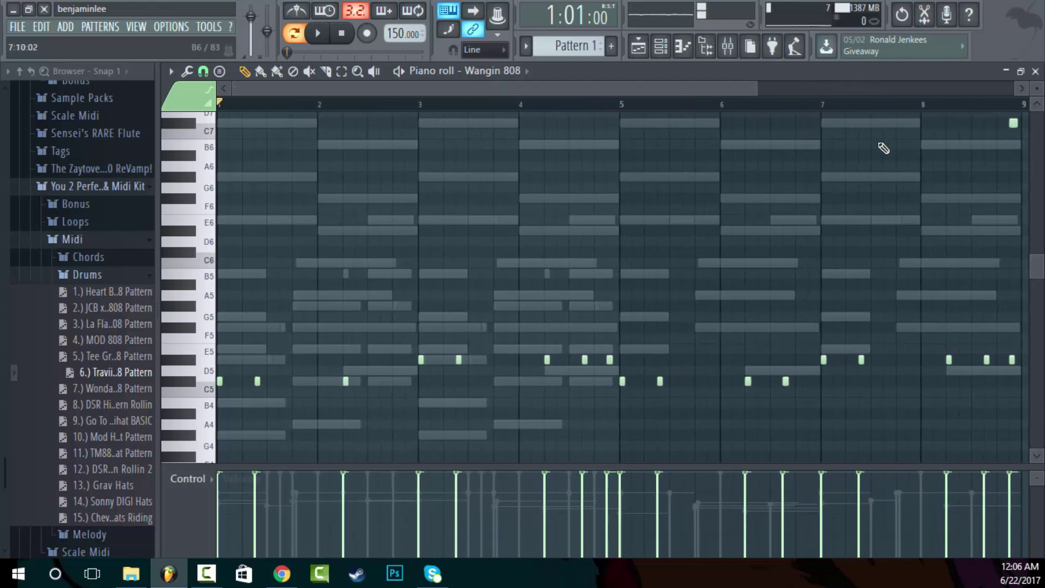
{"action": "key", "text": "space"}
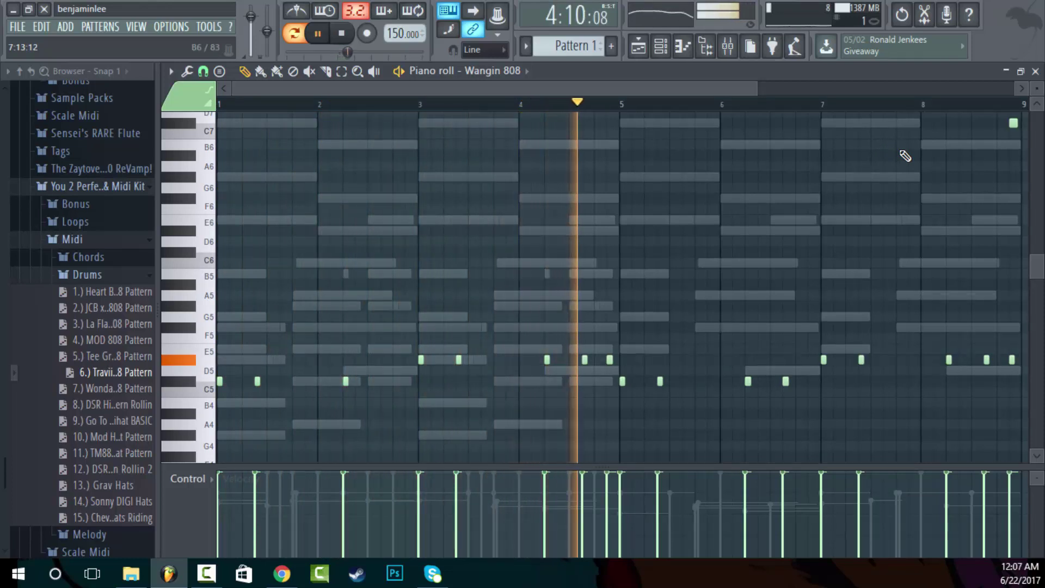
{"action": "scroll", "coordinate": [819, 157], "scroll_direction": "up", "scroll_amount": 2}
{"action": "scroll", "coordinate": [819, 157], "scroll_direction": "down", "scroll_amount": 2}
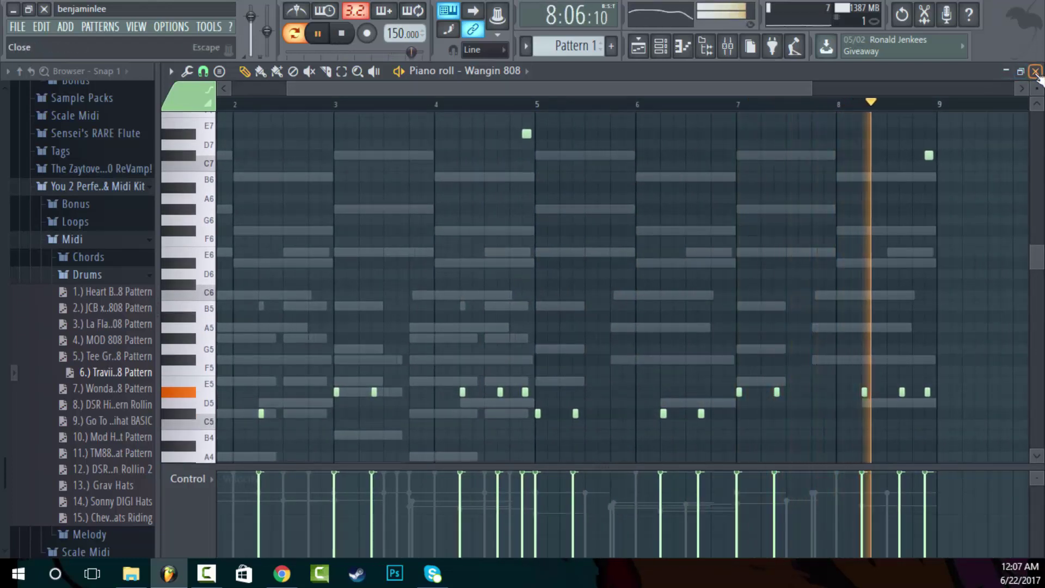
Add Murda's HiHat from 4. HiHat's with the 9.) Go To Hihat BASIC pattern, stretch mode e3 generic
{"action": "left_click", "coordinate": [1036, 72]}
{"action": "key", "text": "space"}
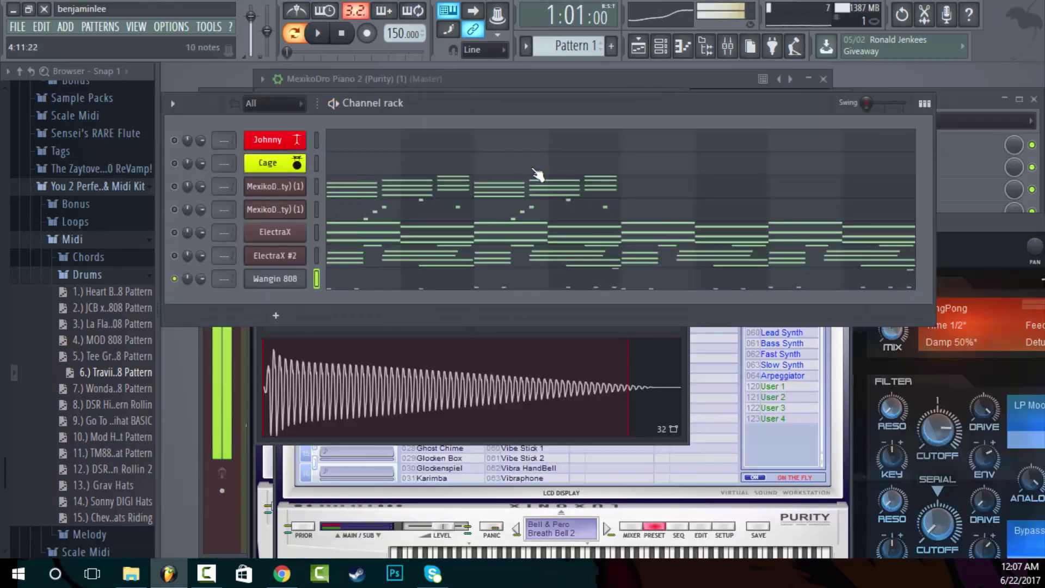
{"action": "scroll", "coordinate": [86, 238], "scroll_direction": "up", "scroll_amount": 5}
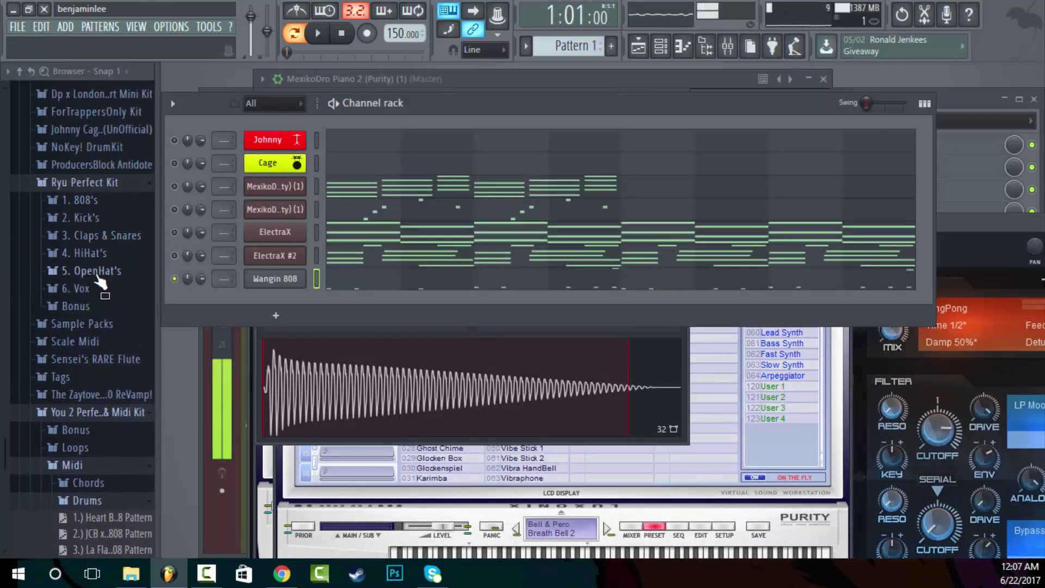
{"action": "left_click", "coordinate": [94, 257]}
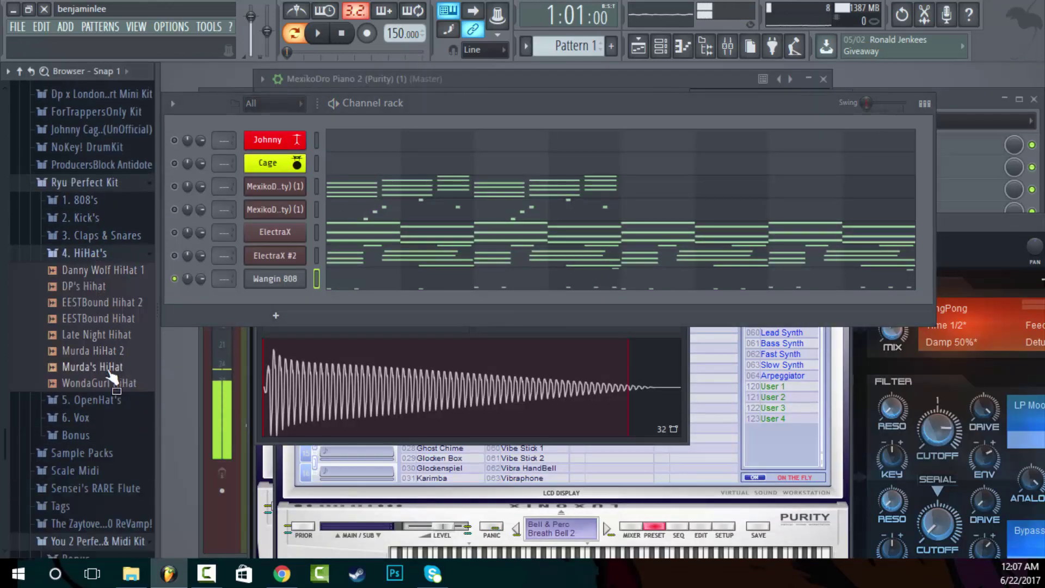
{"action": "left_click_drag", "start_coordinate": [111, 376], "coordinate": [299, 298]}
{"action": "scroll", "coordinate": [87, 402], "scroll_direction": "down", "scroll_amount": 3}
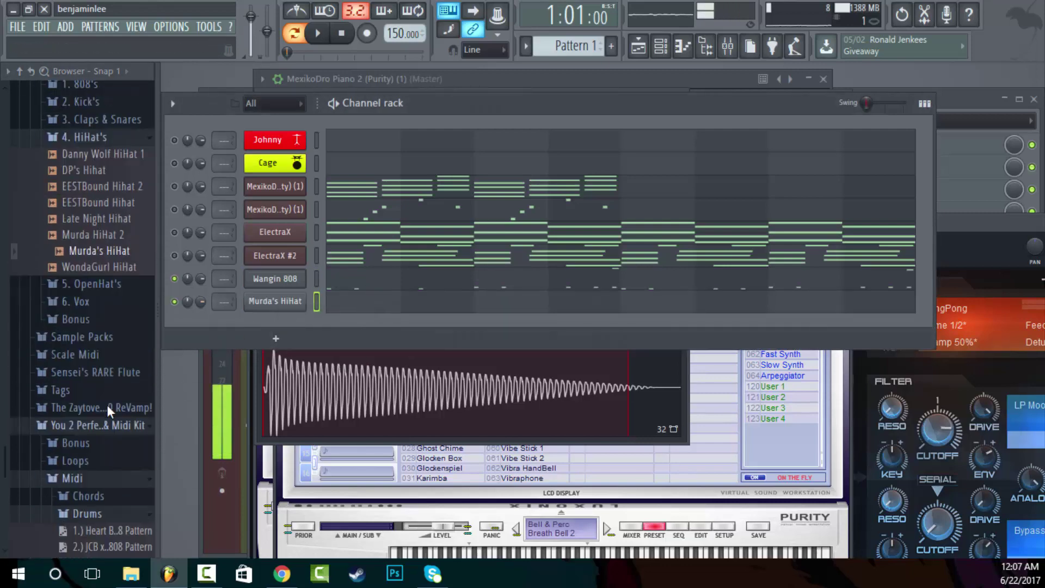
{"action": "scroll", "coordinate": [107, 403], "scroll_direction": "down", "scroll_amount": 5}
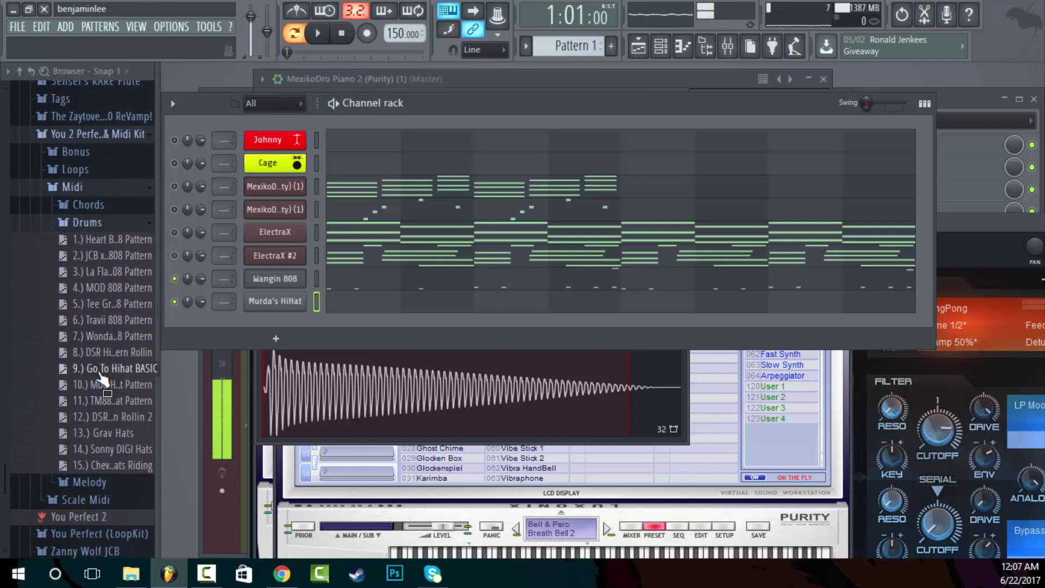
{"action": "left_click_drag", "start_coordinate": [106, 376], "coordinate": [280, 306]}
{"action": "left_click", "coordinate": [709, 372]}
{"action": "left_click", "coordinate": [681, 432]}
Audition the 8.) DSR Rollin, 11.) TM88 and 13.) Grav Hats hi-hat patterns on Murda's HiHat
{"action": "key", "text": "space"}
{"action": "left_click", "coordinate": [508, 106]}
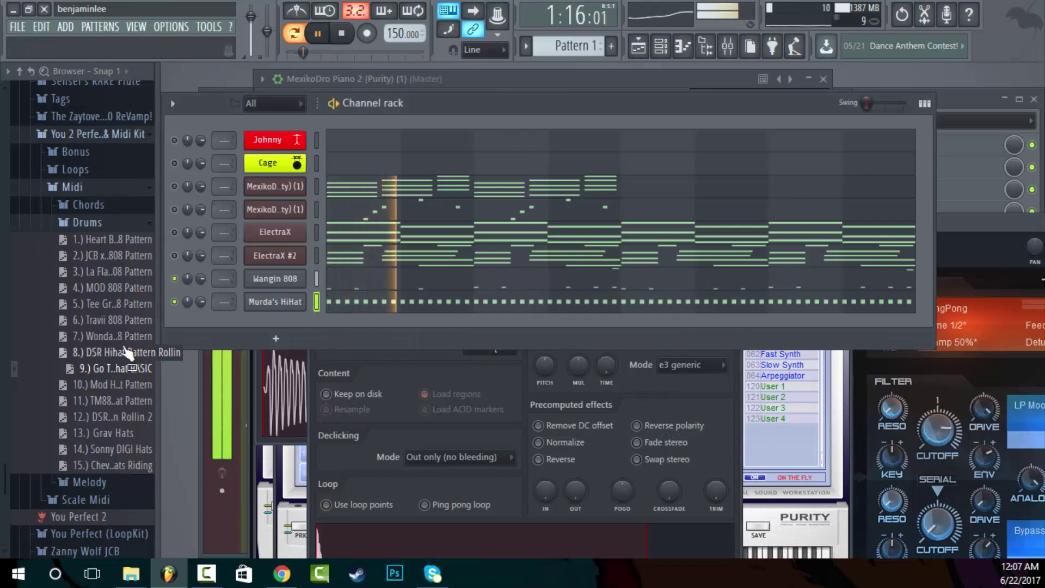
{"action": "key", "text": "space"}
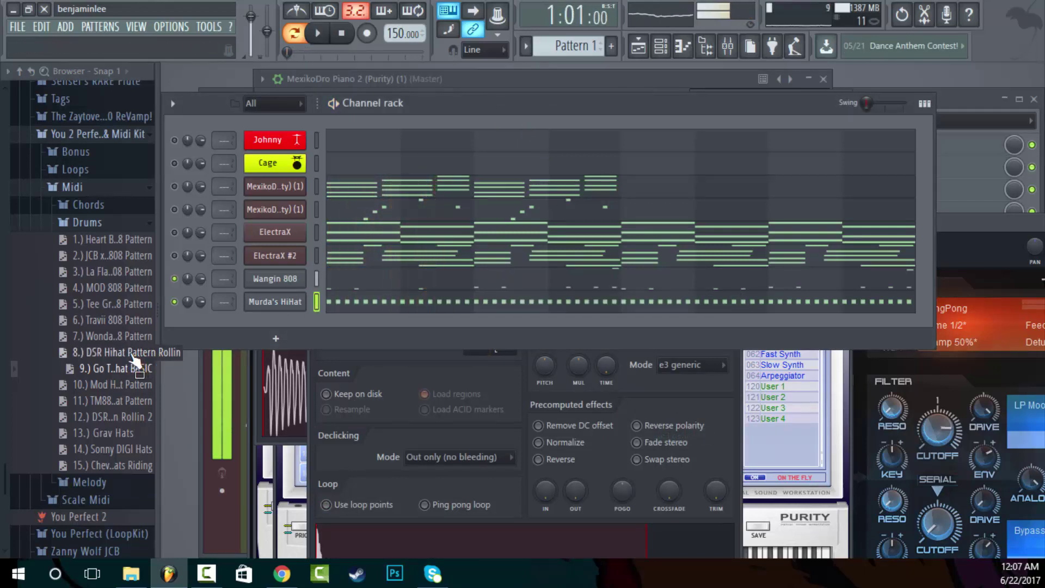
{"action": "left_click_drag", "start_coordinate": [135, 361], "coordinate": [374, 361]}
{"action": "key", "text": "space"}
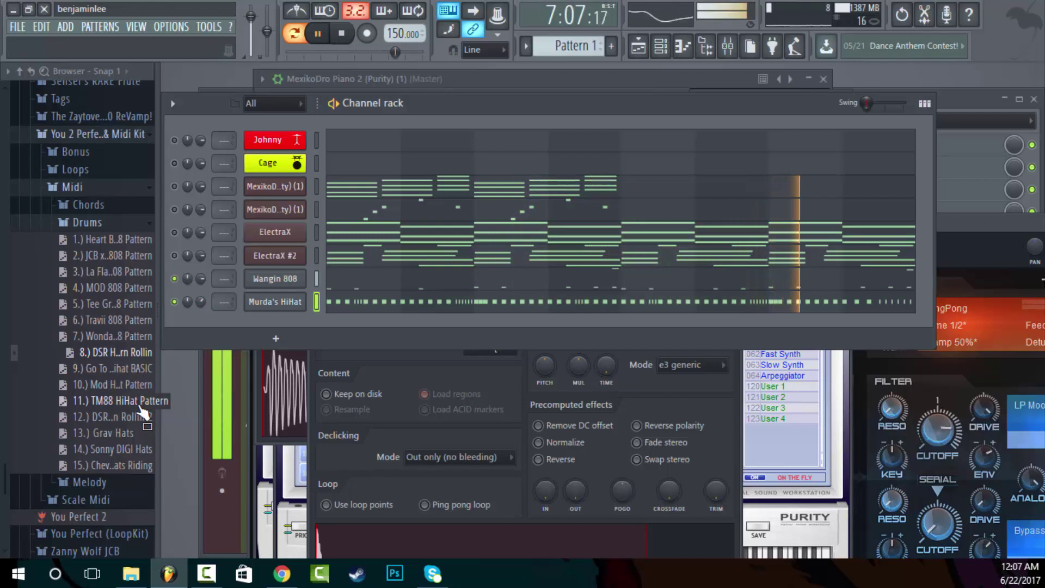
{"action": "left_click_drag", "start_coordinate": [143, 413], "coordinate": [275, 302]}
{"action": "key", "text": "space"}
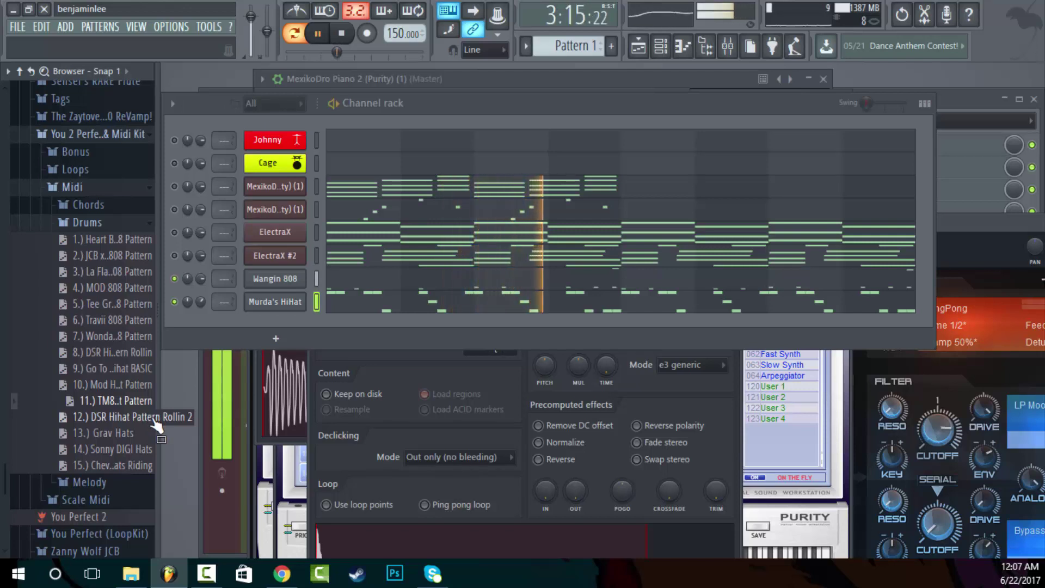
{"action": "left_click_drag", "start_coordinate": [156, 424], "coordinate": [274, 302]}
{"action": "scroll", "coordinate": [136, 461], "scroll_direction": "down", "scroll_amount": 2}
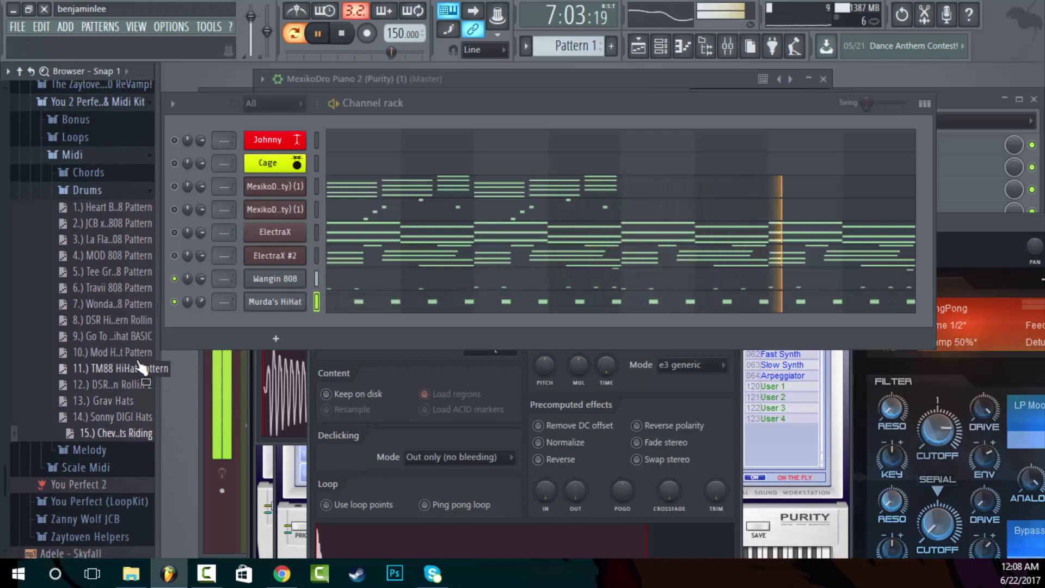
{"action": "key", "text": "space"}
{"action": "left_click", "coordinate": [81, 189]}
{"action": "scroll", "coordinate": [118, 281], "scroll_direction": "up", "scroll_amount": 3}
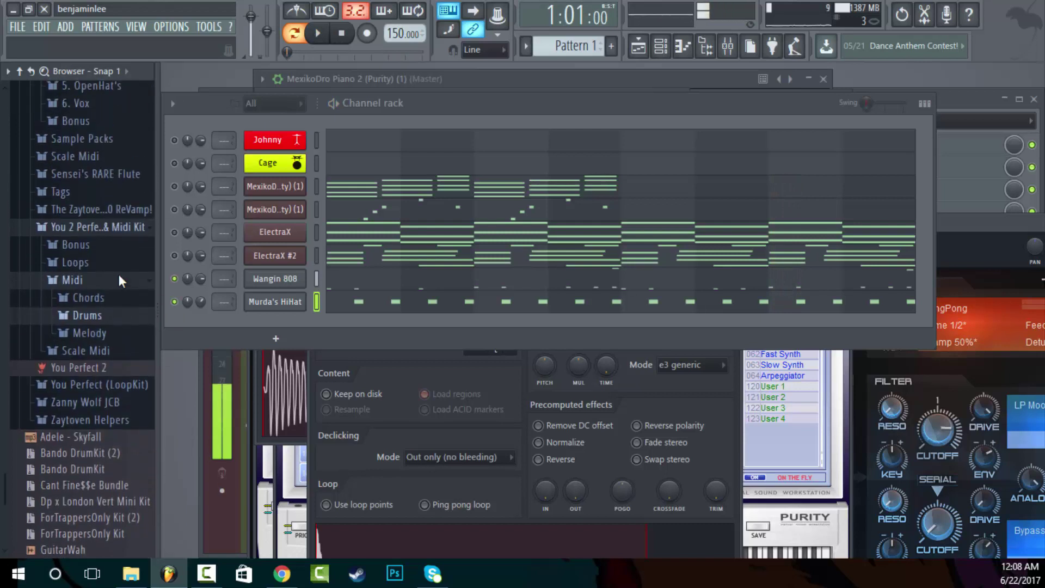
{"action": "left_click_drag", "start_coordinate": [118, 280], "coordinate": [101, 272]}
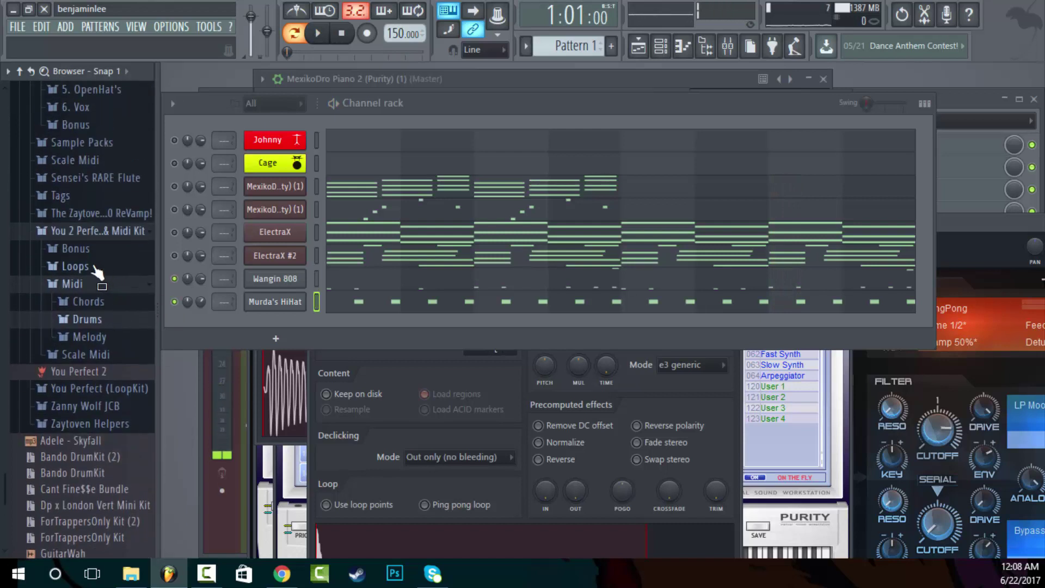
{"action": "left_click", "coordinate": [103, 269]}
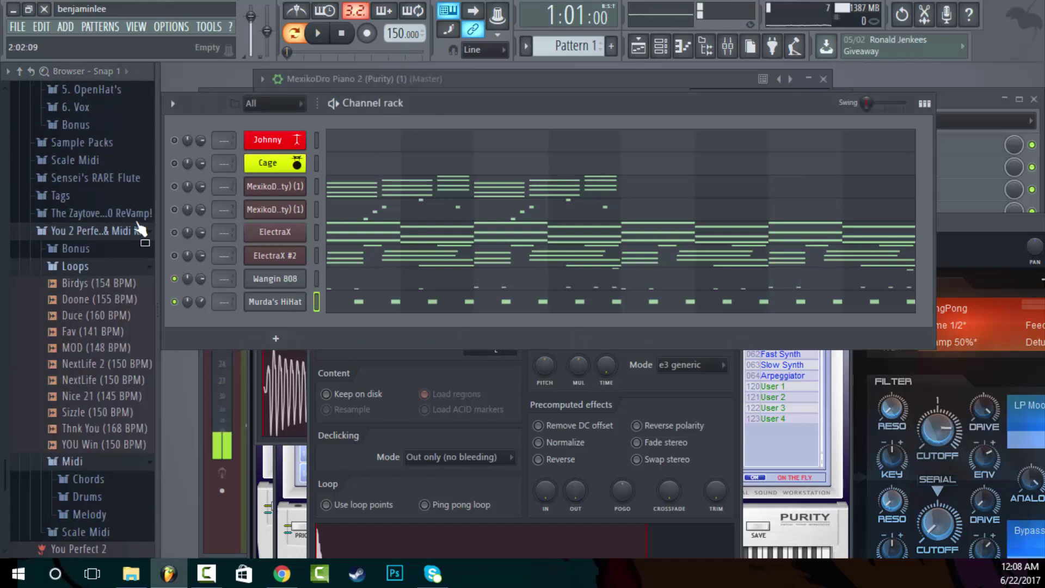
{"action": "left_click_drag", "start_coordinate": [102, 284], "coordinate": [111, 321]}
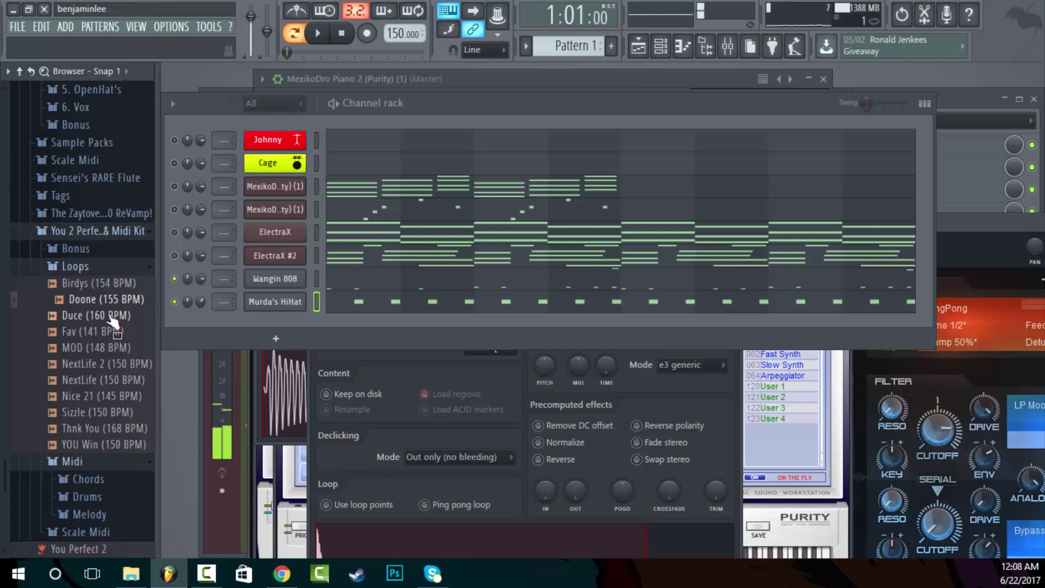
{"action": "left_click_drag", "start_coordinate": [107, 316], "coordinate": [96, 364]}
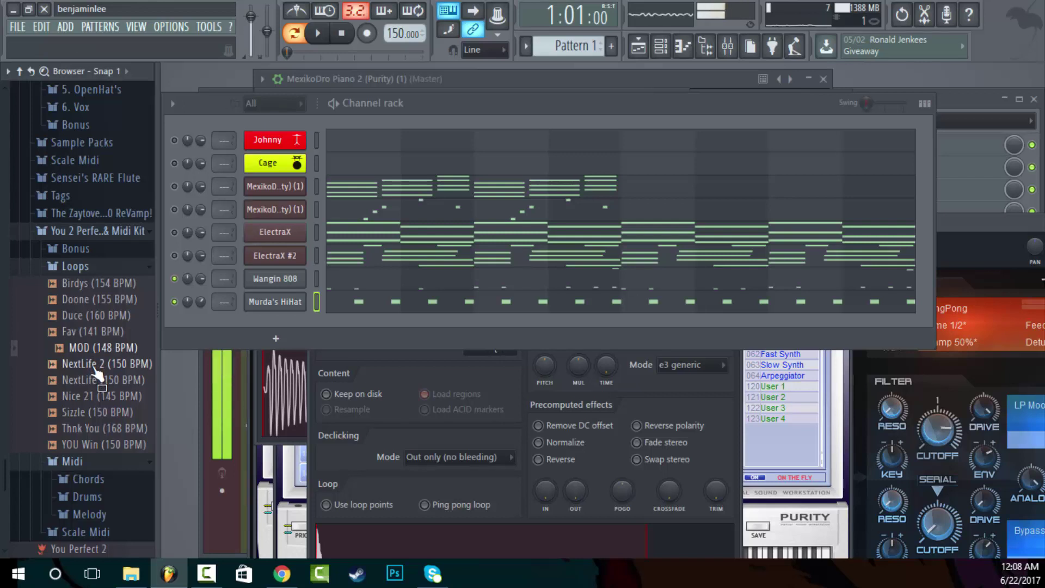
{"action": "left_click_drag", "start_coordinate": [97, 372], "coordinate": [382, 219]}
{"action": "left_click_drag", "start_coordinate": [301, 188], "coordinate": [123, 355]}
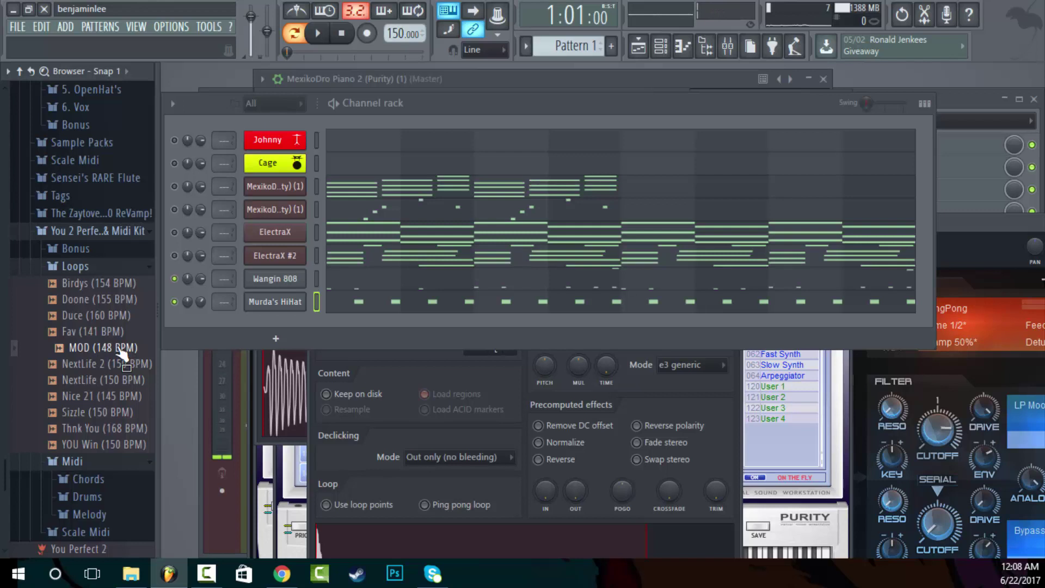
{"action": "left_click_drag", "start_coordinate": [122, 355], "coordinate": [107, 400]}
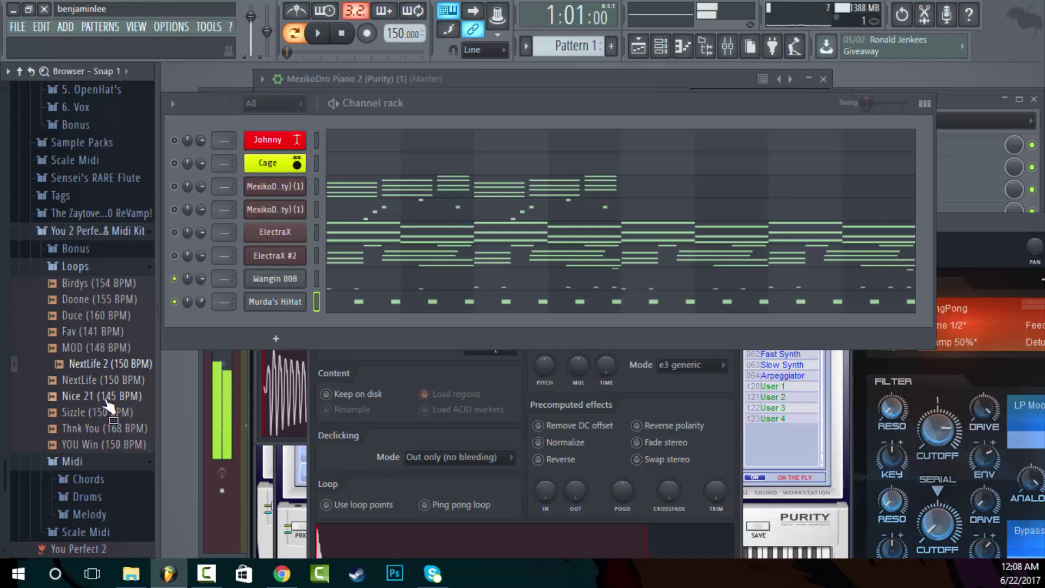
{"action": "left_click", "coordinate": [106, 401]}
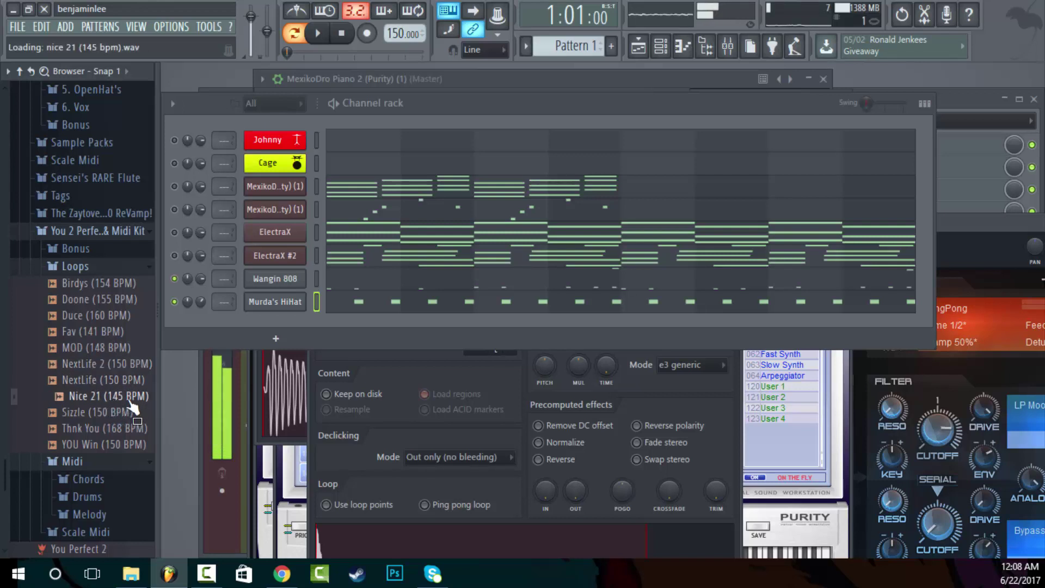
{"action": "scroll", "coordinate": [110, 381], "scroll_direction": "down", "scroll_amount": 3}
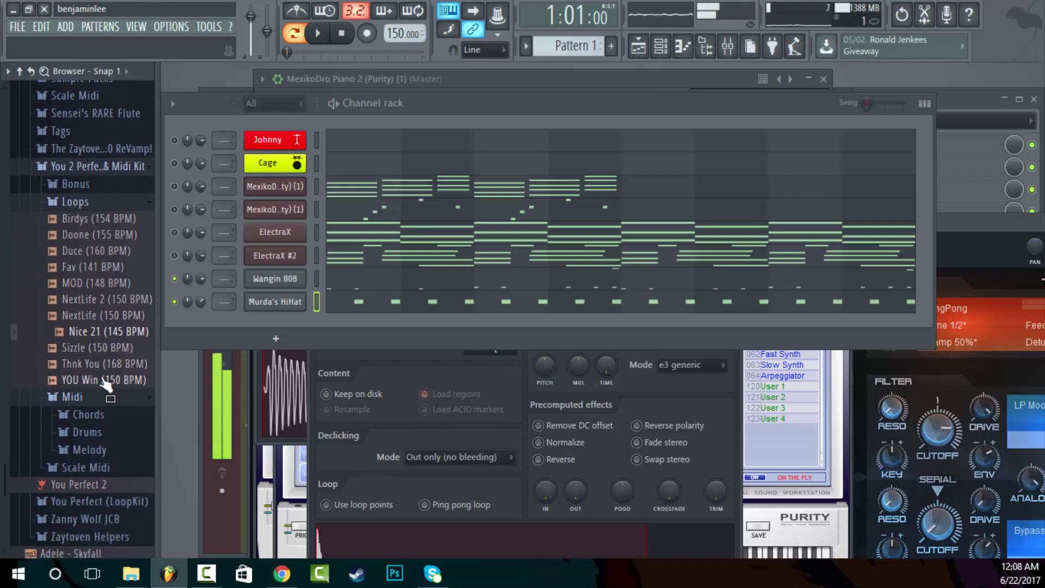
{"action": "left_click", "coordinate": [111, 364]}
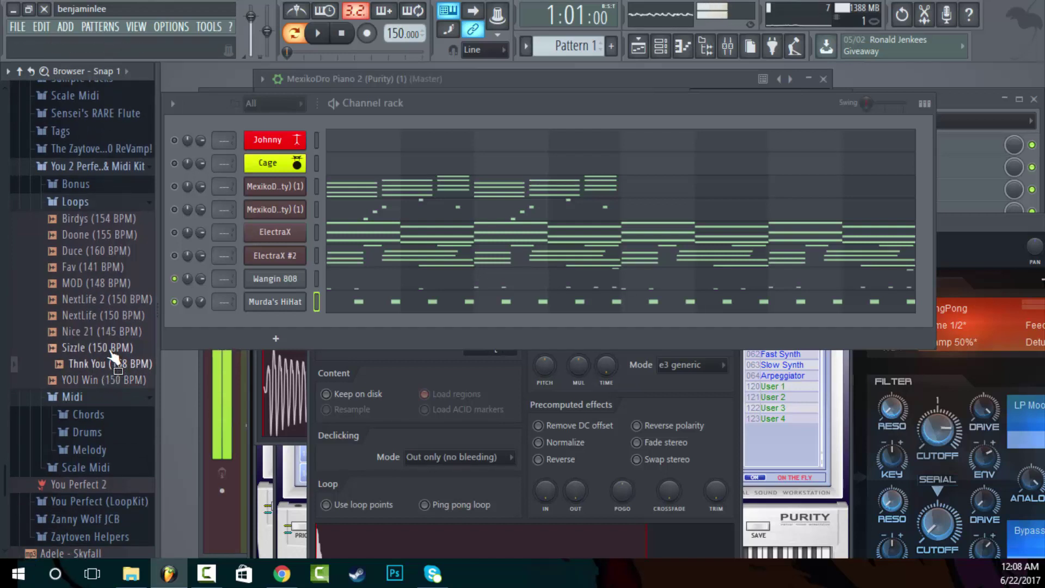
{"action": "left_click", "coordinate": [112, 350]}
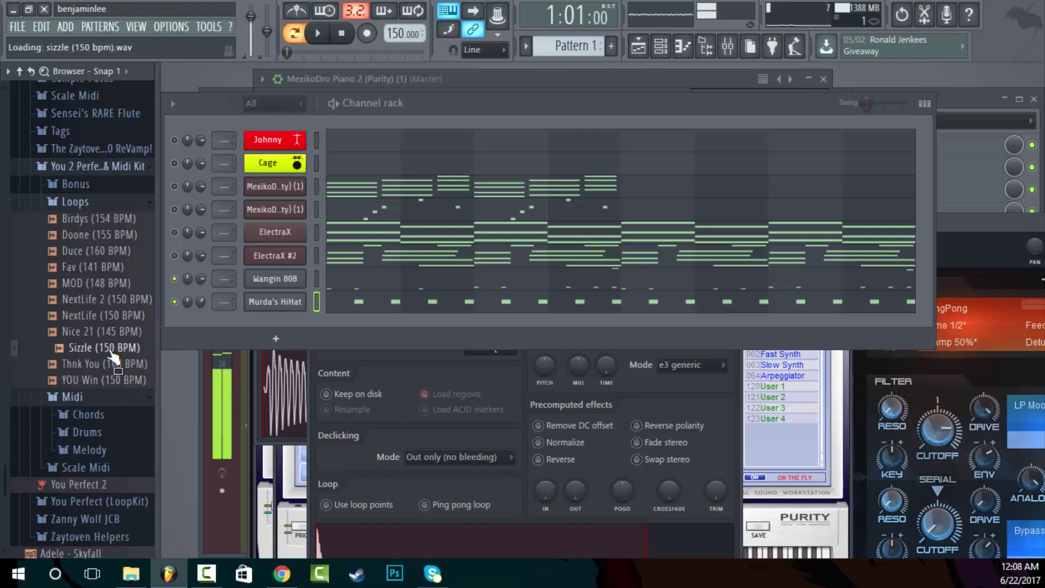
{"action": "left_click", "coordinate": [115, 379]}
{"action": "left_click", "coordinate": [87, 203]}
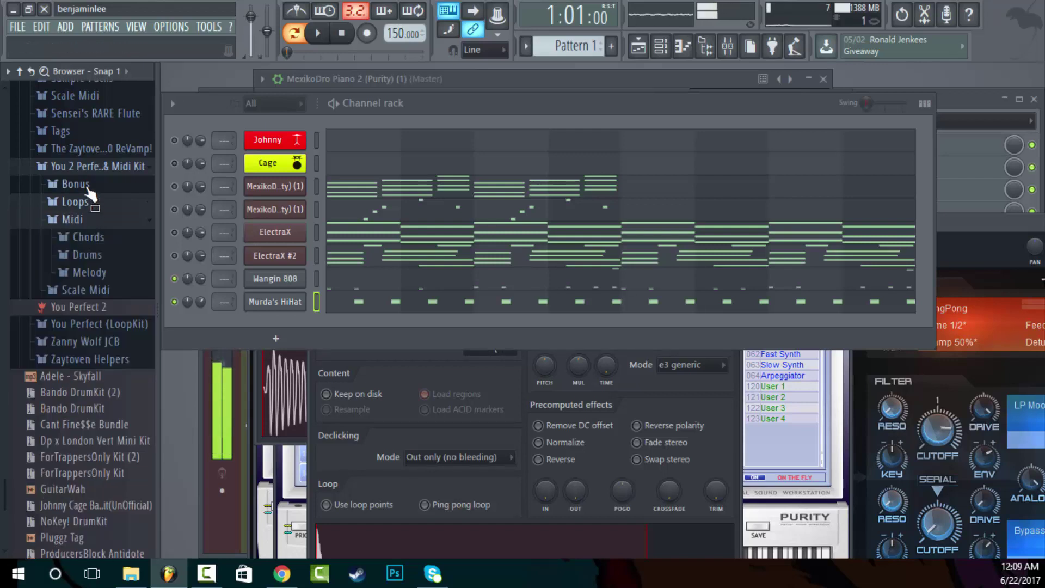
Expand the kit's Bonus, Rare Vox and Mixer Presets folders in the Browser
{"action": "left_click", "coordinate": [82, 185]}
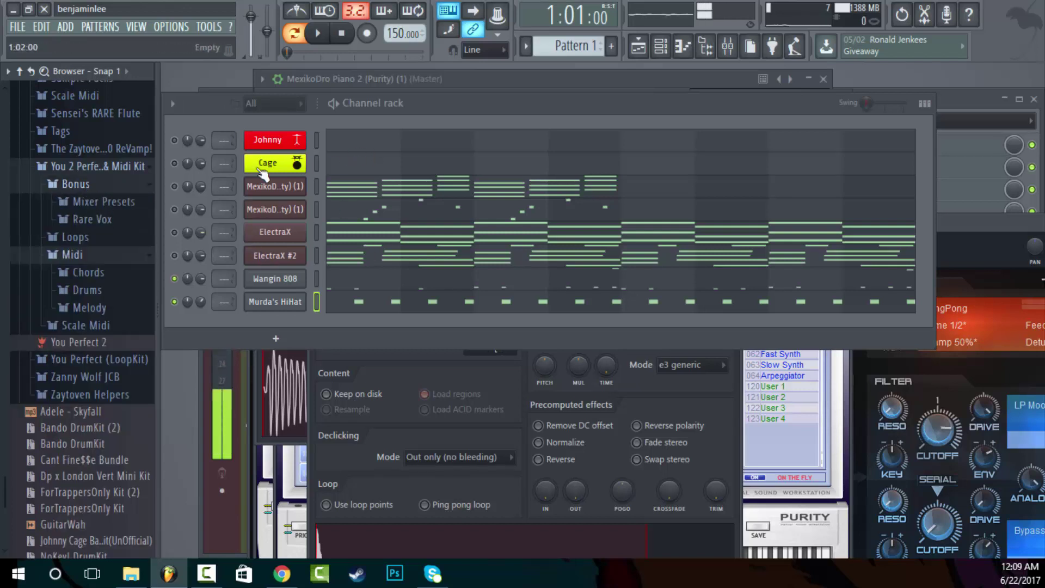
{"action": "left_click", "coordinate": [103, 219]}
{"action": "left_click", "coordinate": [106, 202]}
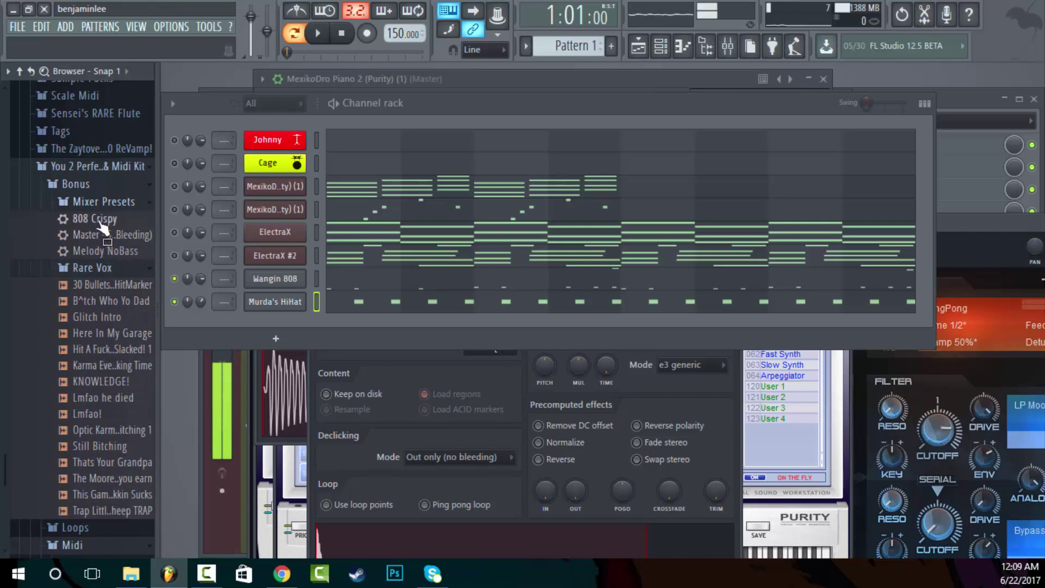
Route the Wangin 808 channel to mixer track 7 in the Channel rack
{"action": "left_click", "coordinate": [727, 46]}
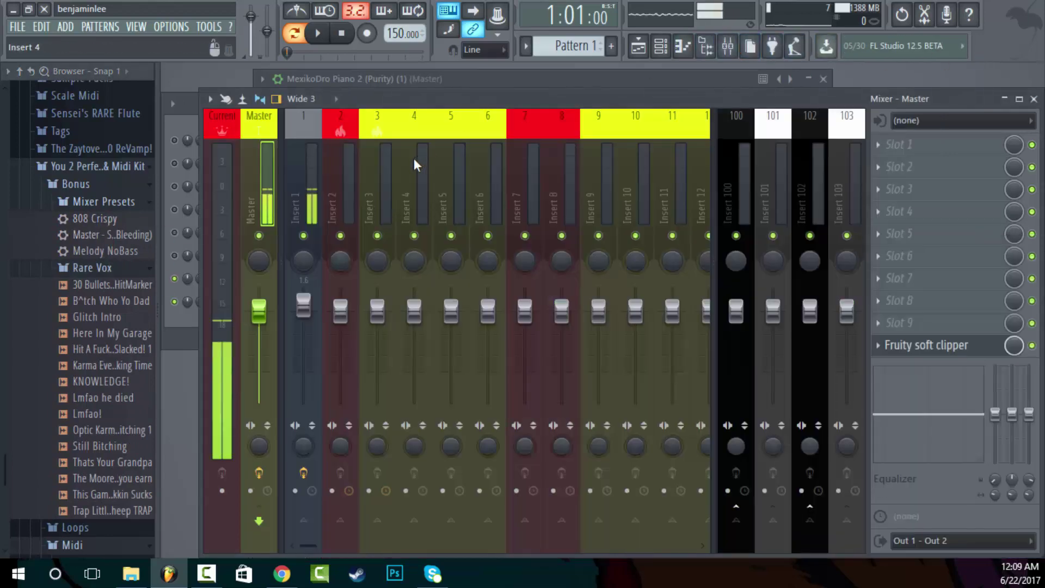
{"action": "left_click", "coordinate": [511, 78]}
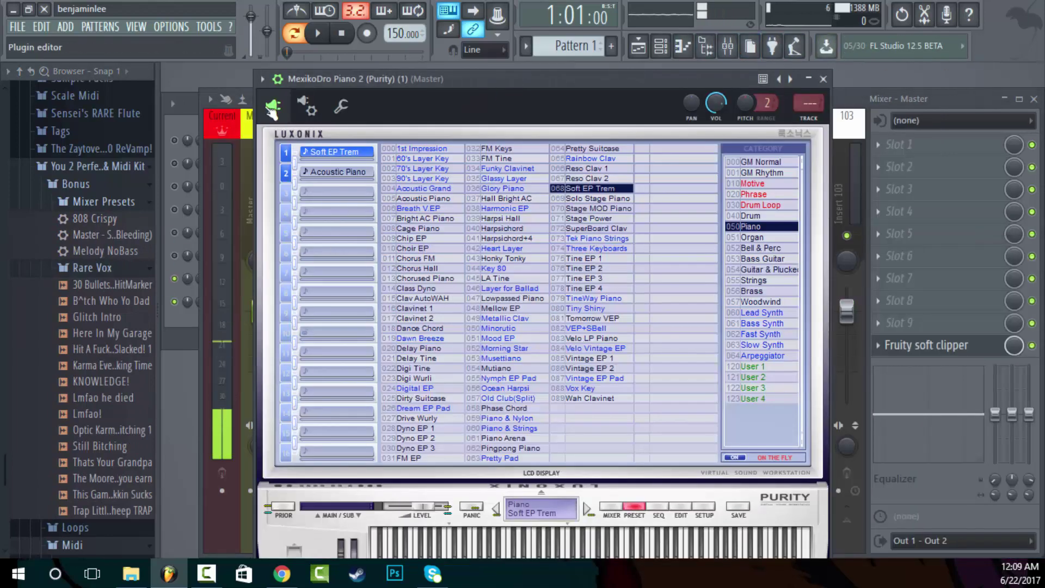
{"action": "key", "text": "F6"}
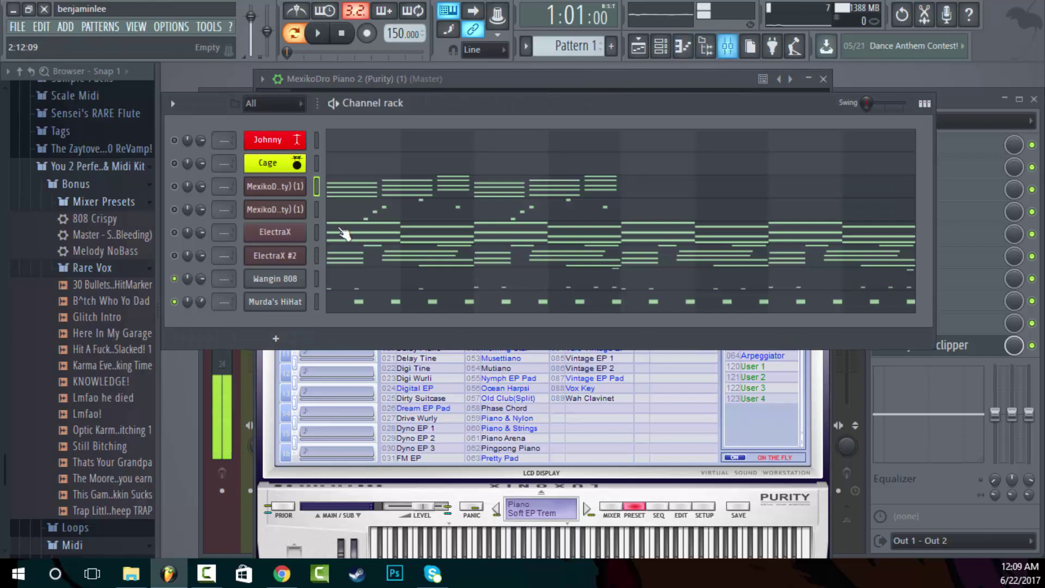
{"action": "left_click_drag", "start_coordinate": [231, 279], "coordinate": [232, 263]}
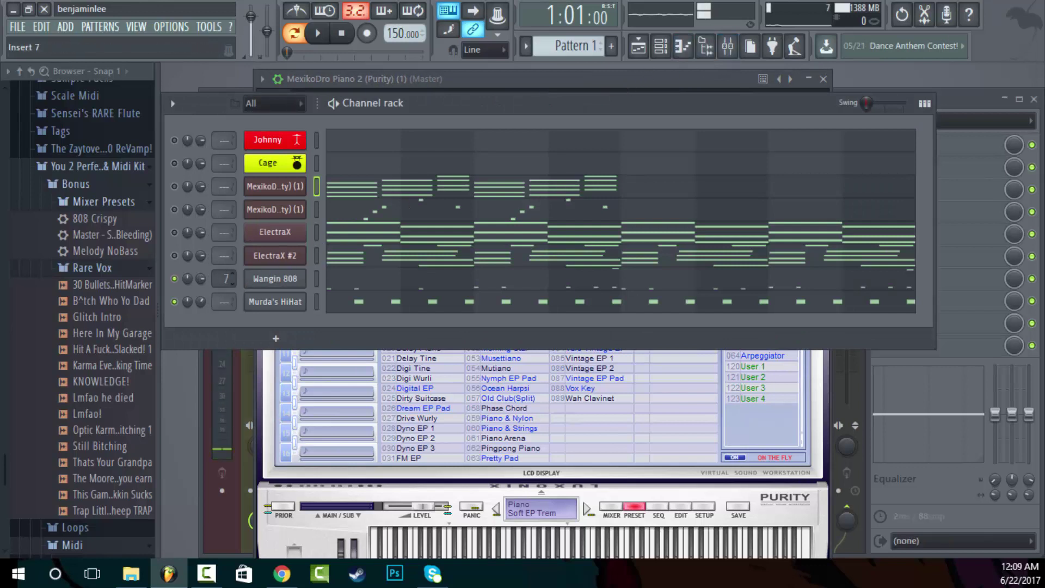
Play the pattern with the Mixer in front, then stop playback
{"action": "key", "text": "space"}
{"action": "key", "text": "F9"}
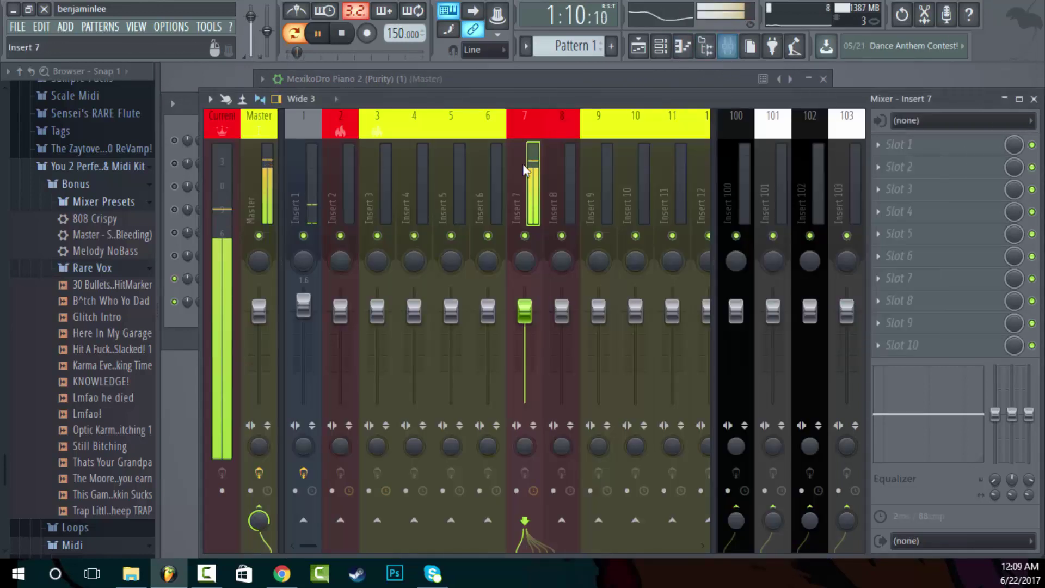
{"action": "left_click", "coordinate": [177, 314]}
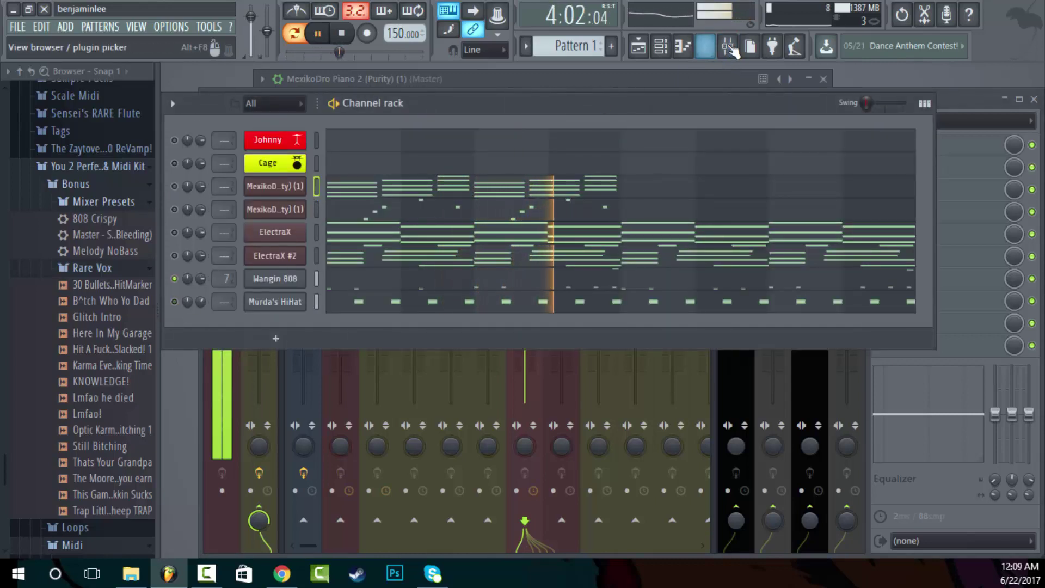
{"action": "left_click", "coordinate": [728, 45]}
{"action": "key", "text": "space"}
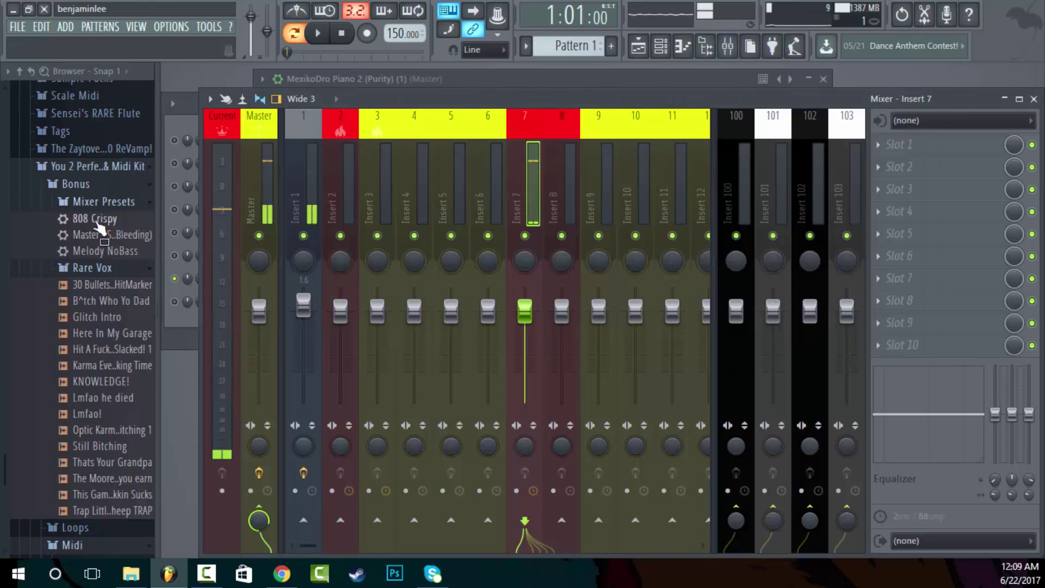
Apply the 808 Crispy preset to the Wangin 808 insert, check its parametric EQ, and audition it
{"action": "left_click_drag", "start_coordinate": [97, 218], "coordinate": [526, 207]}
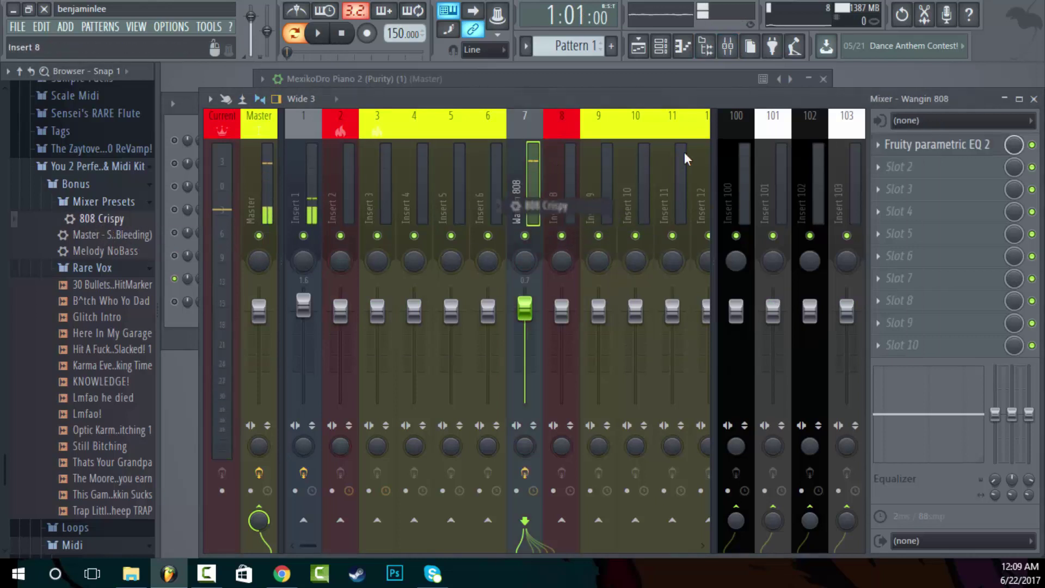
{"action": "left_click", "coordinate": [946, 146]}
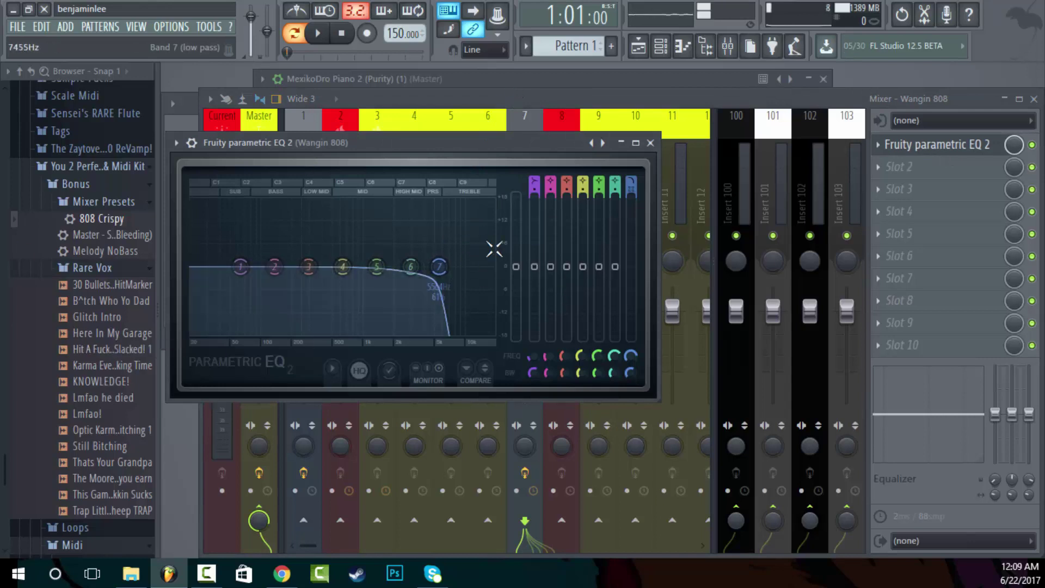
{"action": "left_click", "coordinate": [947, 145]}
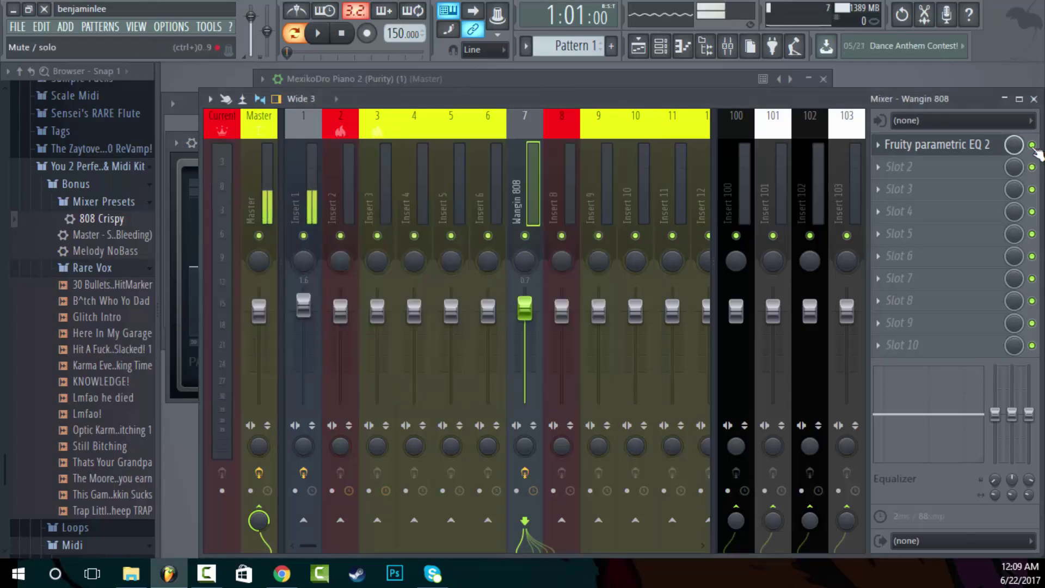
{"action": "key", "text": "space"}
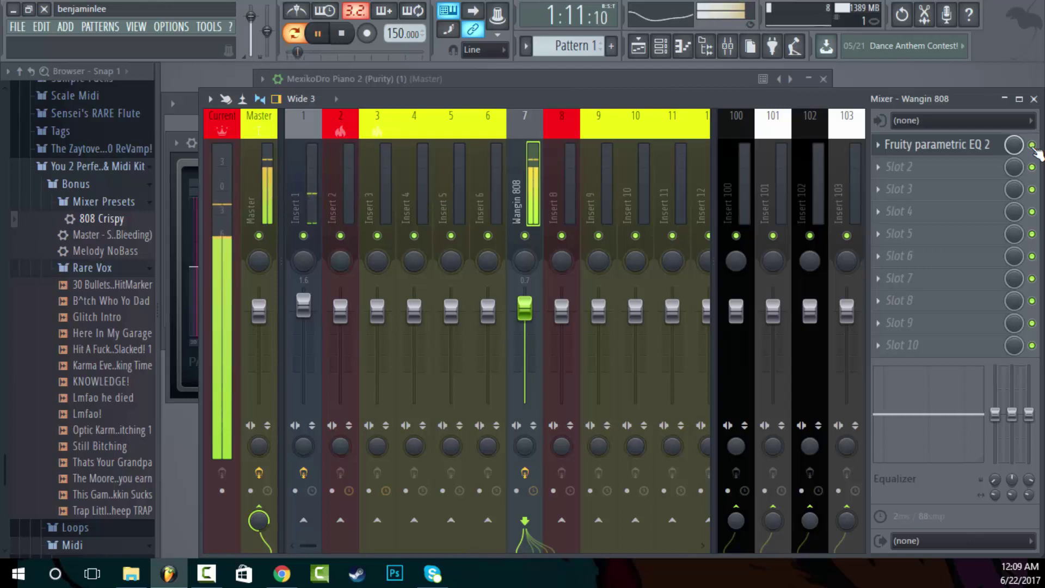
{"action": "key", "text": "space"}
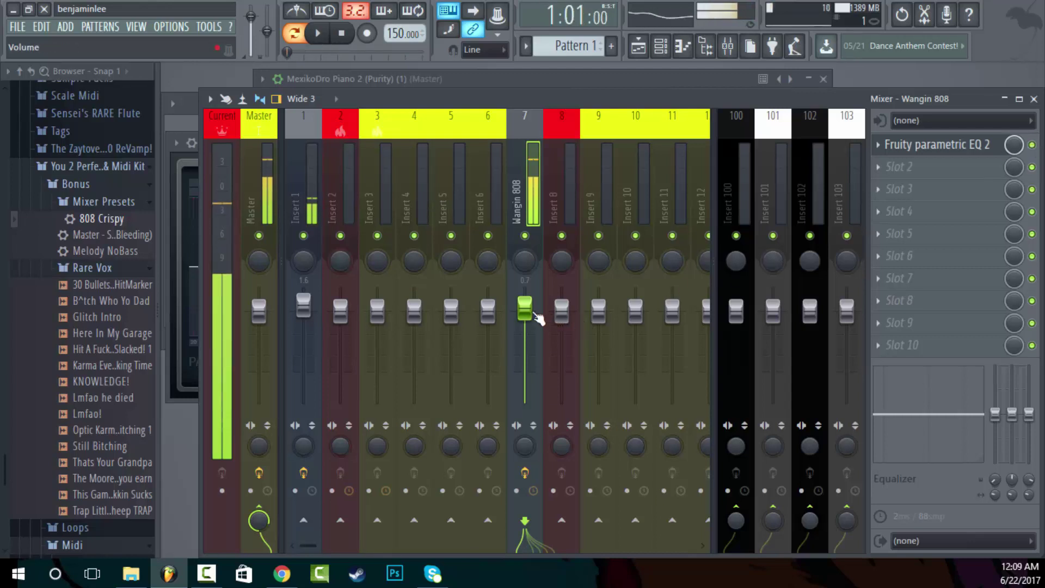
Raise the Wangin 808 track volume to 2.4 dB and play the pattern again
{"action": "left_click_drag", "start_coordinate": [524, 309], "coordinate": [525, 301]}
{"action": "key", "text": "space"}
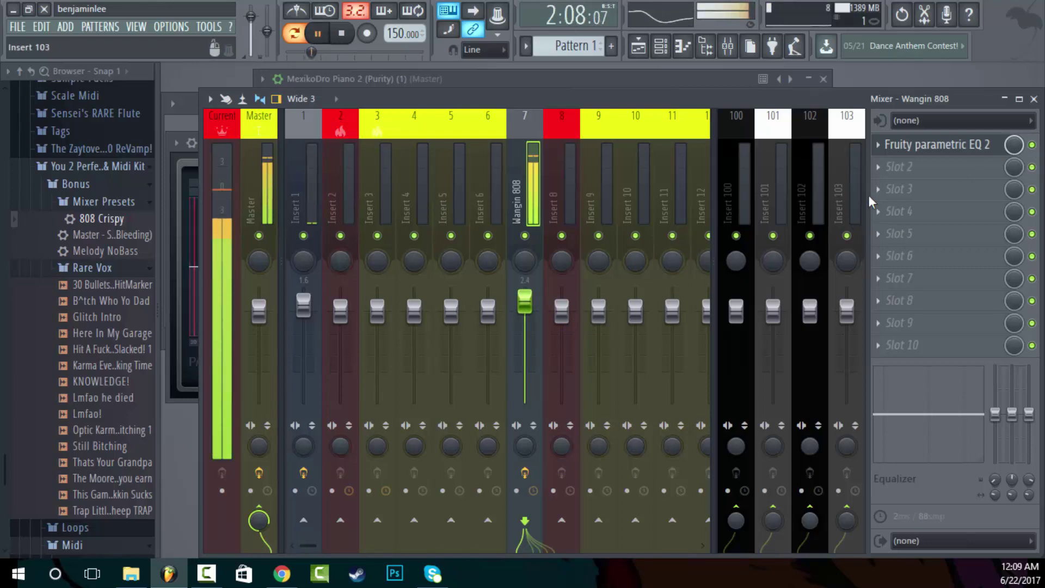
{"action": "key", "text": "space"}
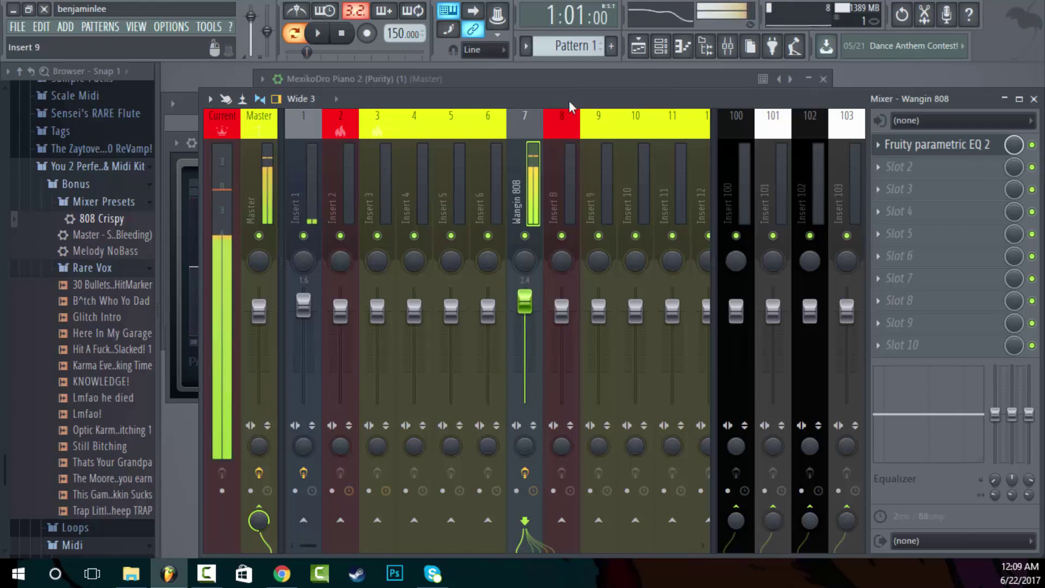
Add a C5 note at bar 1 in Johnny's piano roll, then load 30 Bullets HitMarker into that channel
{"action": "left_click", "coordinate": [515, 81]}
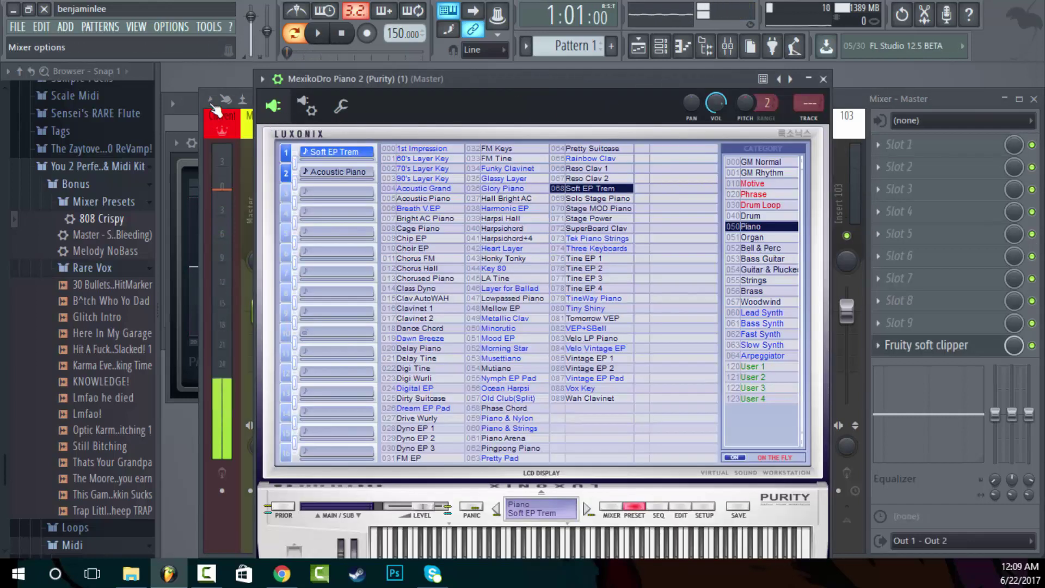
{"action": "key", "text": "F6"}
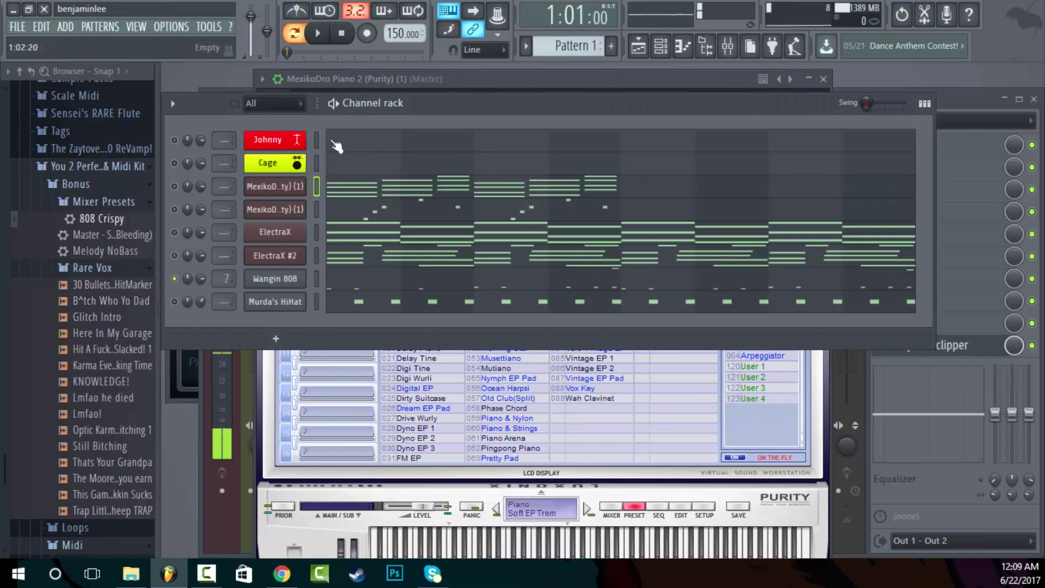
{"action": "key", "text": "Up"}
{"action": "key", "text": "Up"}
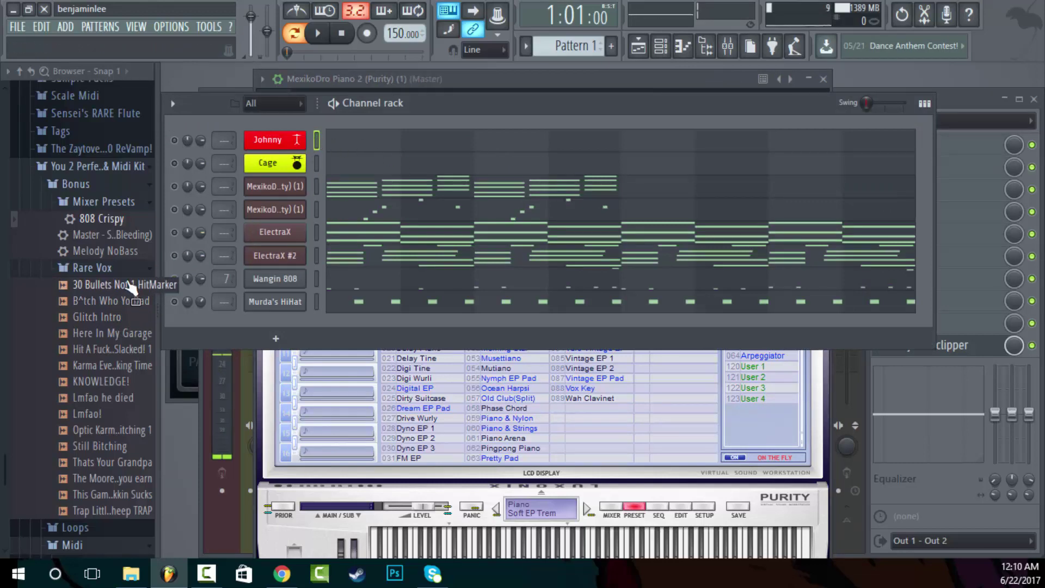
{"action": "left_click", "coordinate": [355, 143]}
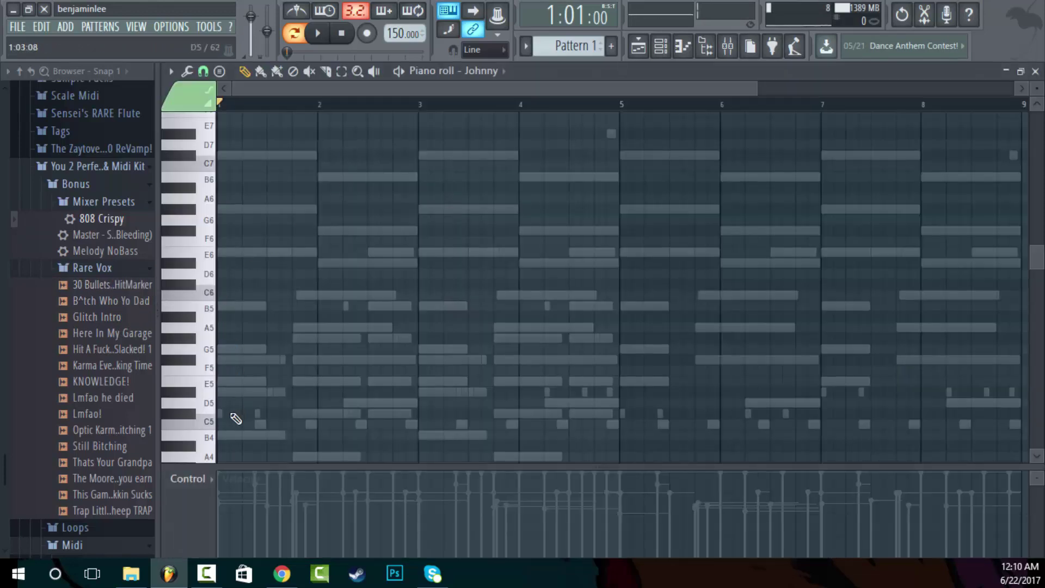
{"action": "left_click", "coordinate": [235, 420]}
{"action": "left_click", "coordinate": [1036, 72]}
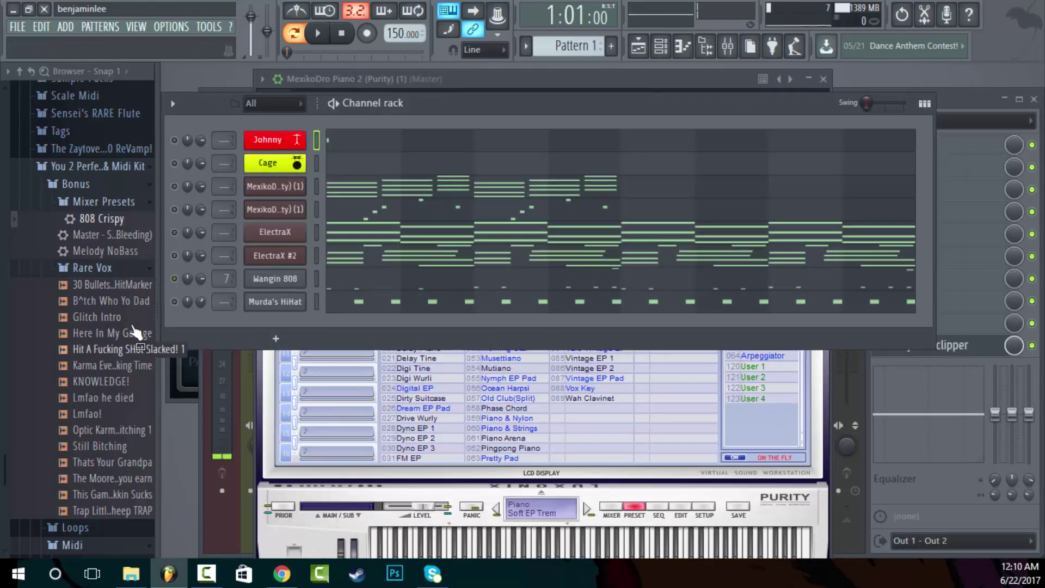
{"action": "left_click_drag", "start_coordinate": [110, 284], "coordinate": [333, 142]}
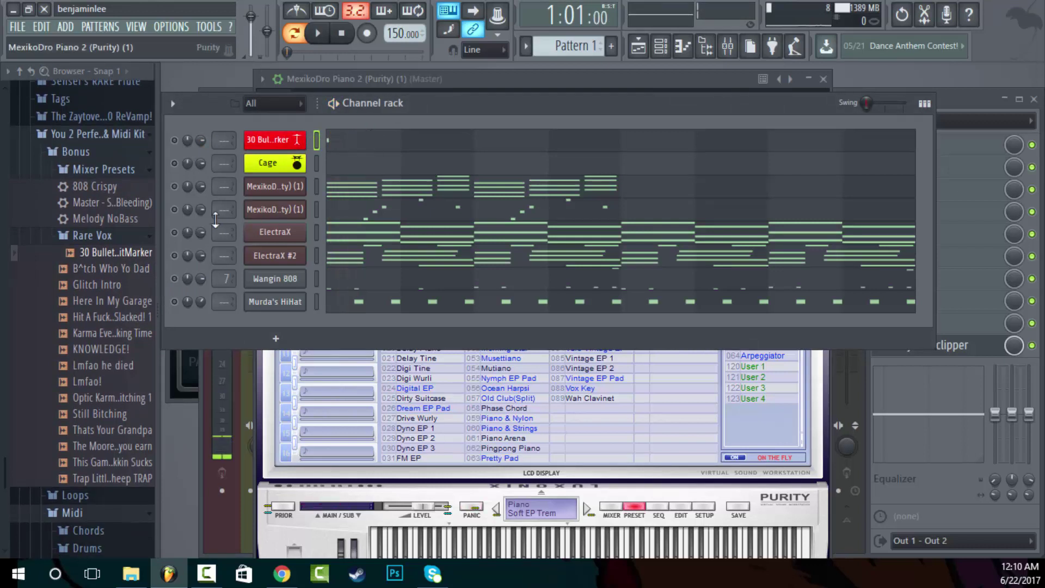
{"action": "left_click", "coordinate": [117, 252]}
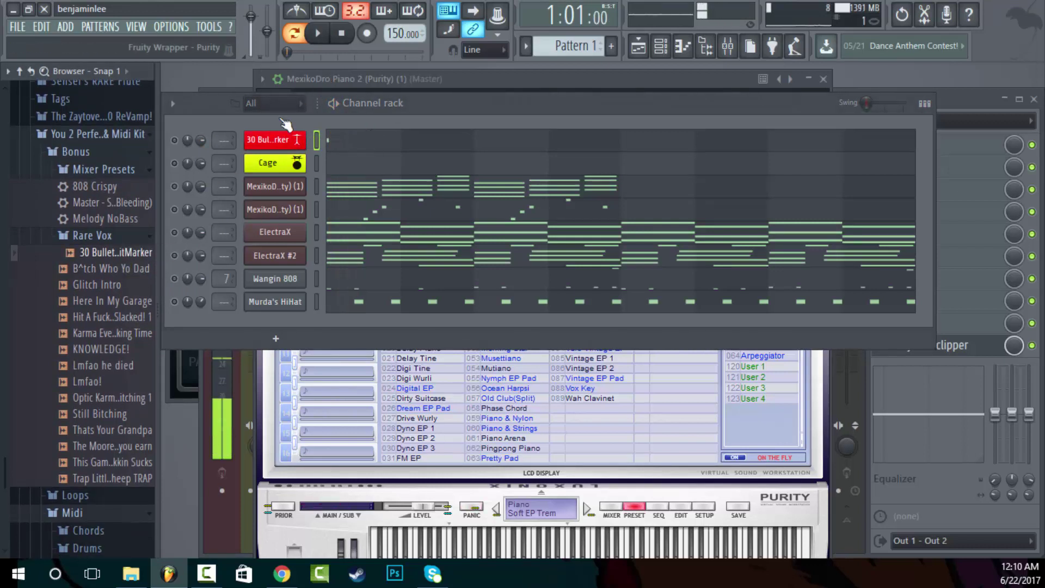
{"action": "left_click", "coordinate": [137, 272]}
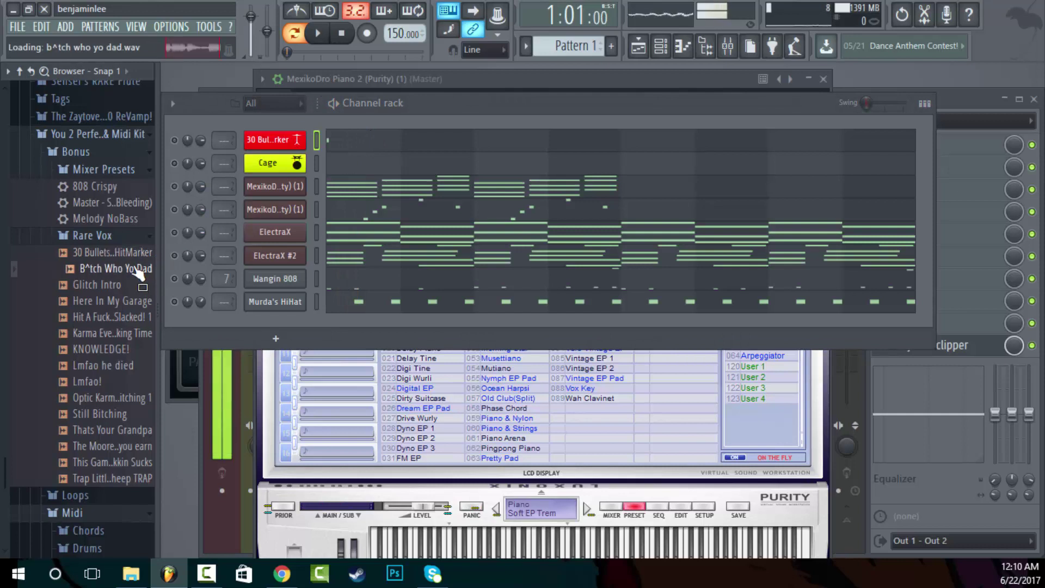
{"action": "left_click", "coordinate": [116, 303]}
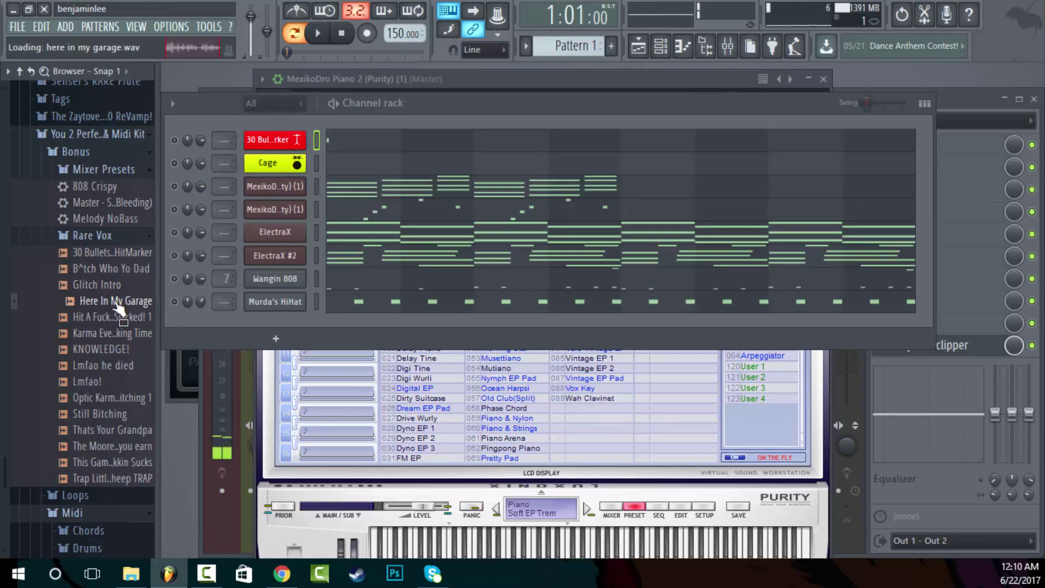
{"action": "left_click", "coordinate": [106, 334]}
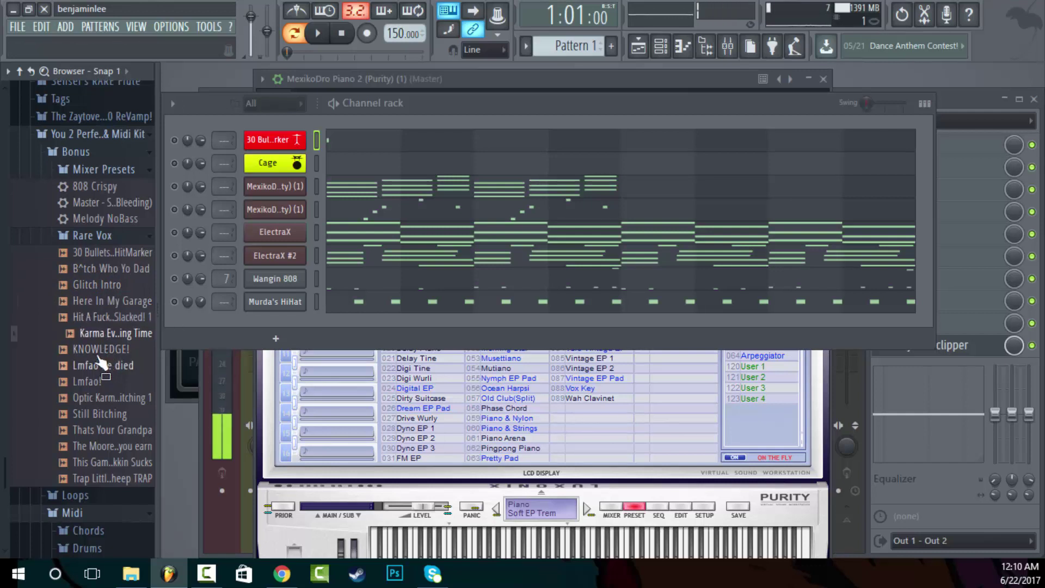
{"action": "left_click", "coordinate": [98, 353]}
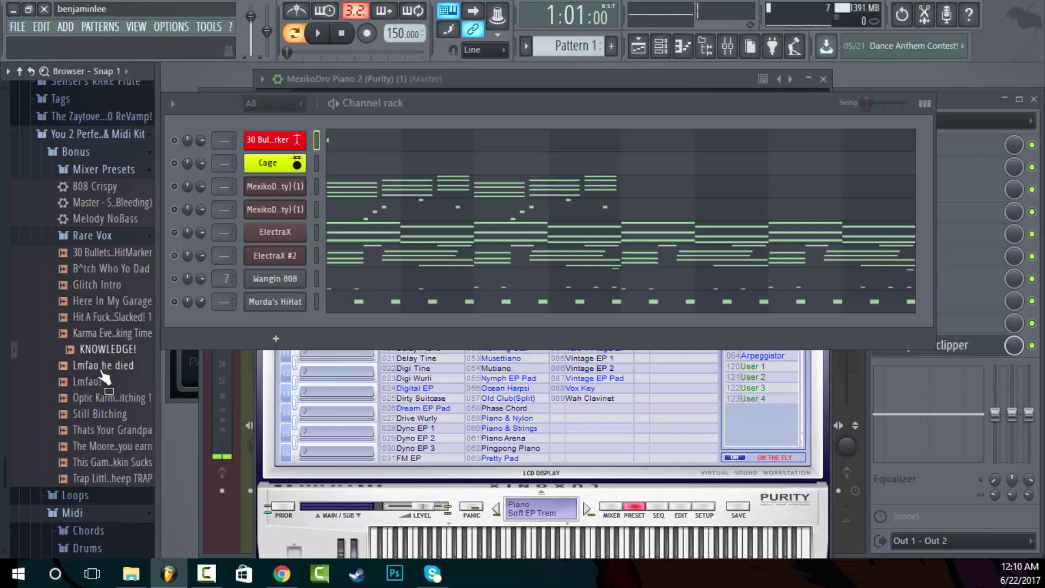
{"action": "left_click", "coordinate": [102, 366]}
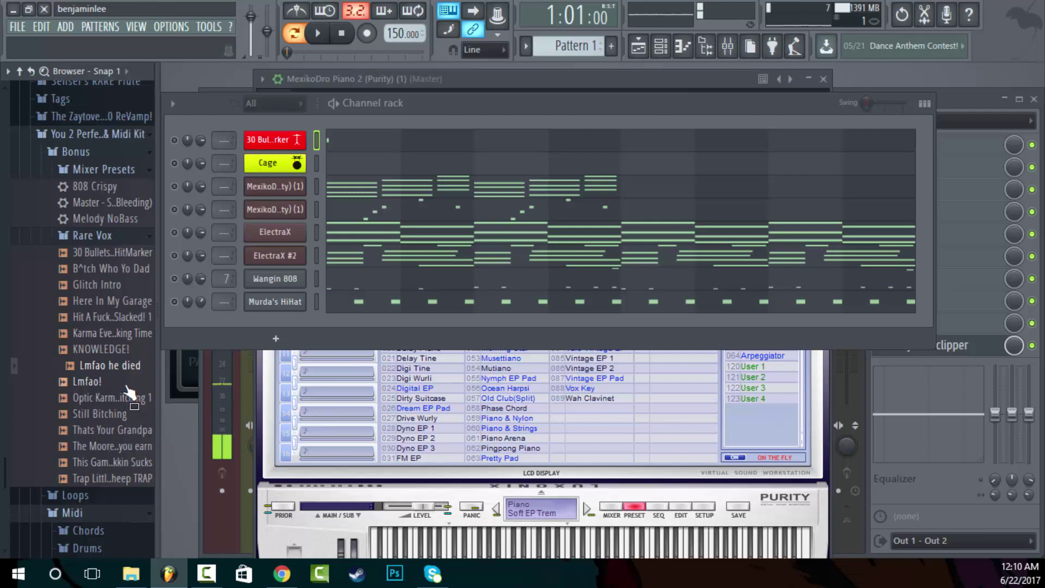
{"action": "left_click", "coordinate": [127, 384]}
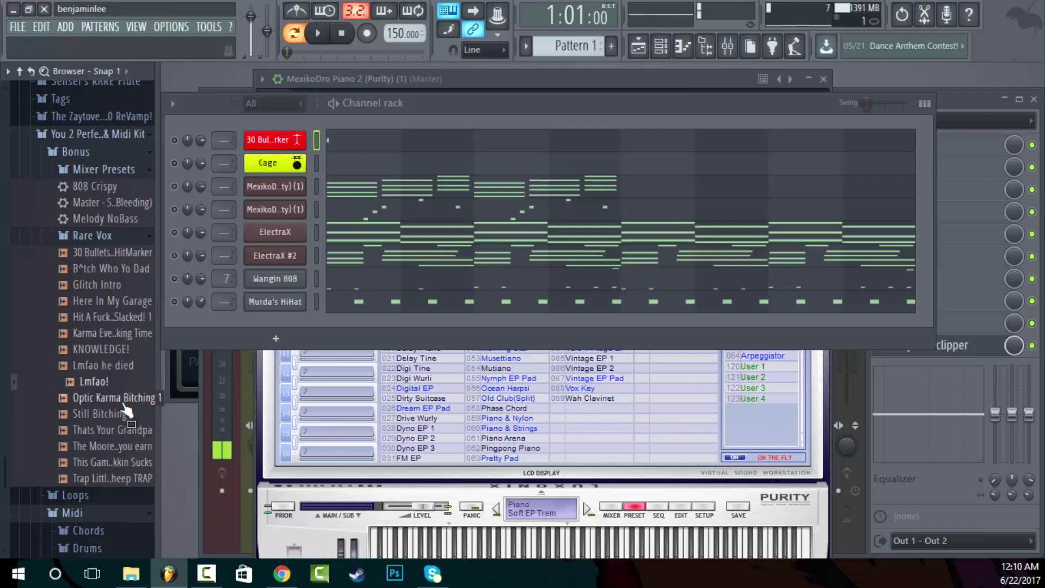
{"action": "left_click", "coordinate": [124, 402]}
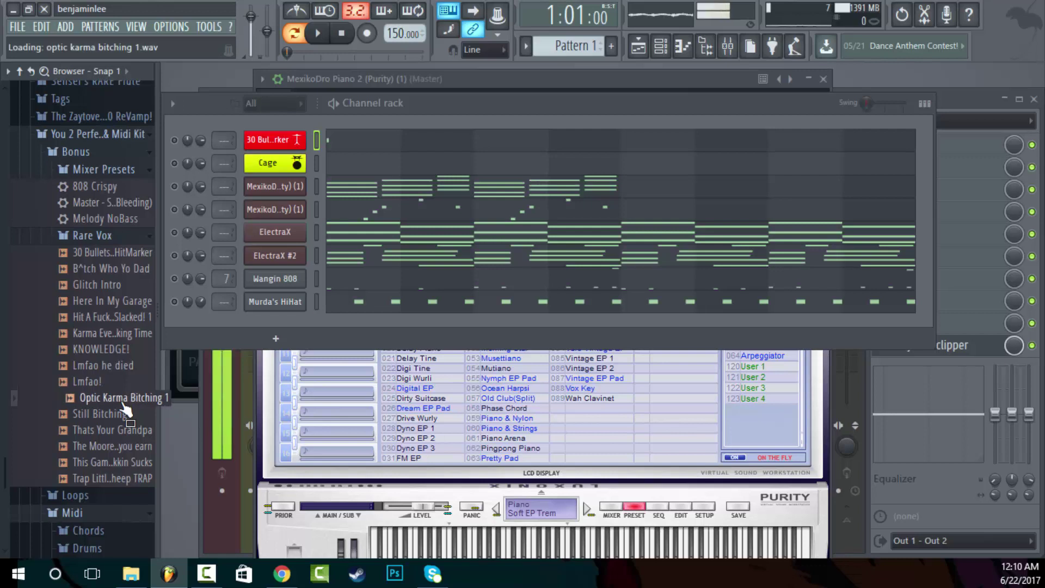
{"action": "scroll", "coordinate": [126, 403], "scroll_direction": "down", "scroll_amount": 3}
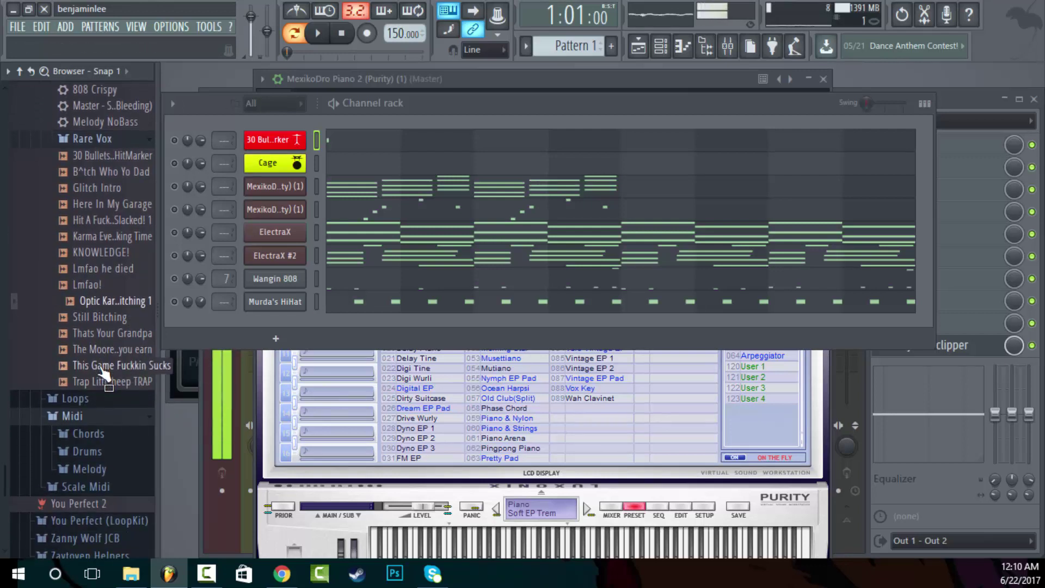
{"action": "left_click", "coordinate": [104, 366]}
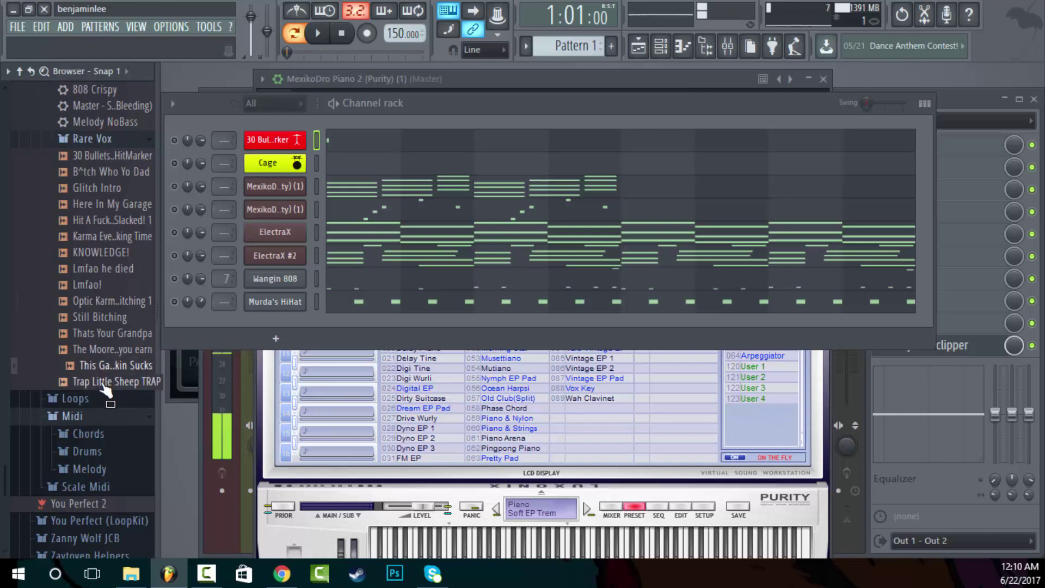
{"action": "left_click", "coordinate": [106, 386]}
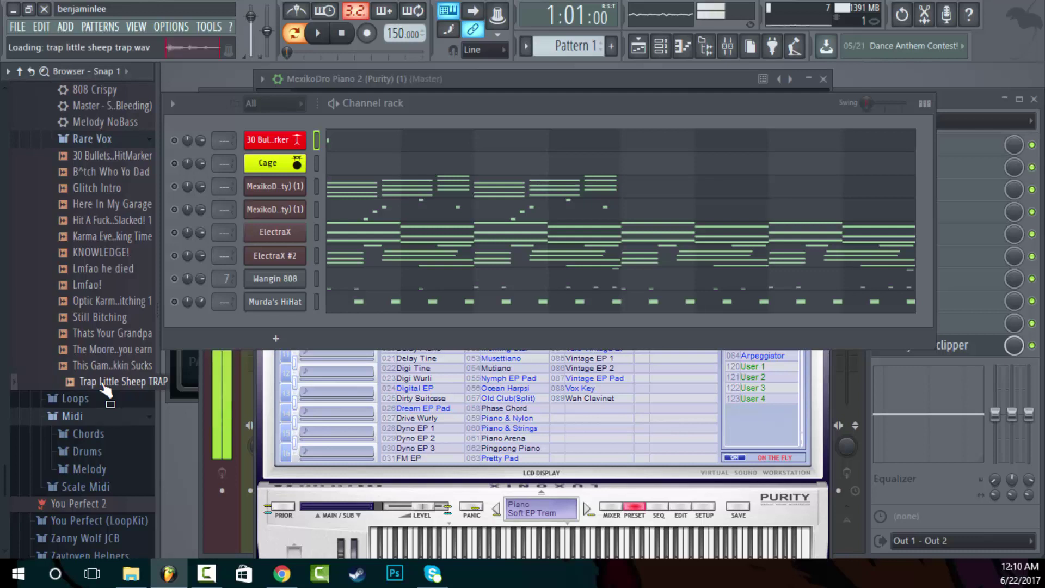
{"action": "left_click", "coordinate": [102, 321]}
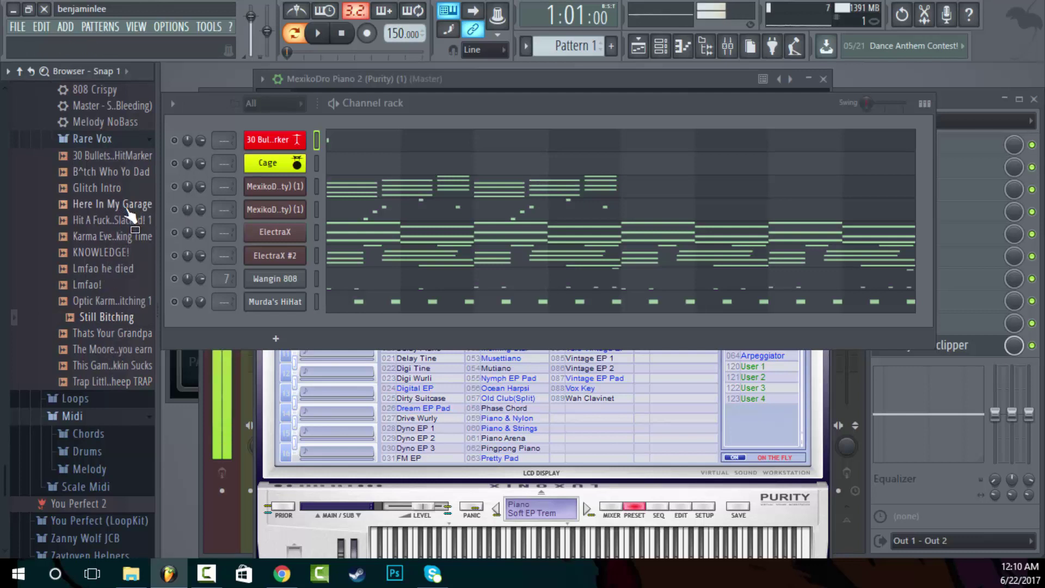
{"action": "left_click", "coordinate": [115, 286]}
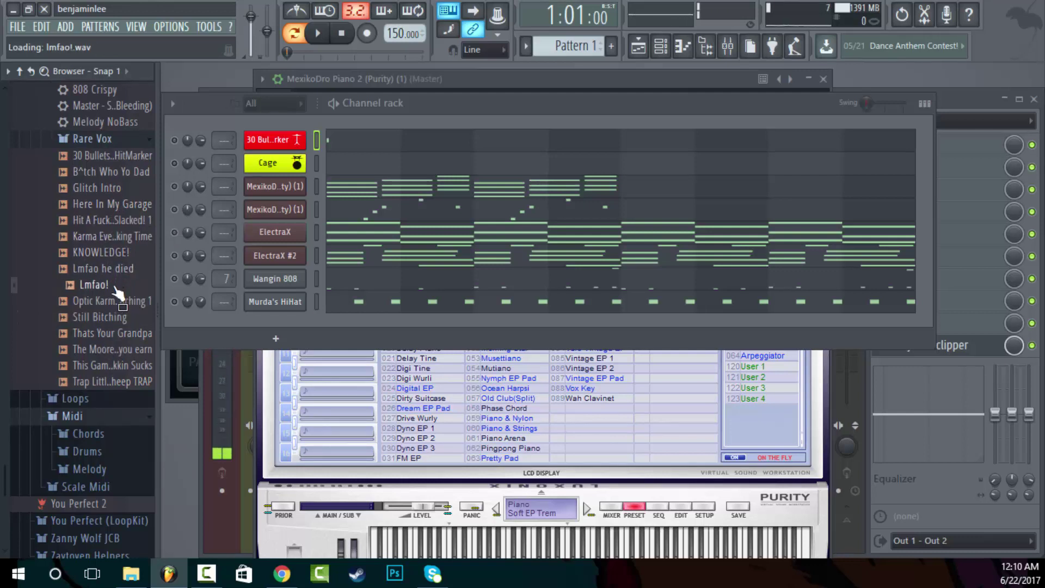
{"action": "left_click", "coordinate": [115, 302]}
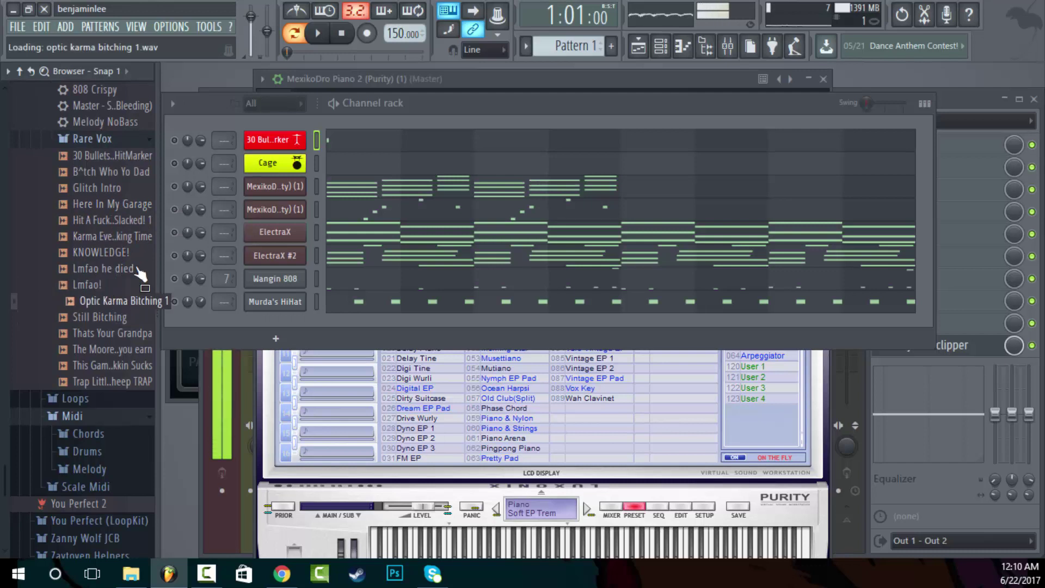
Collapse the Midi, Rare Vox and Bonus folders of the You 2 Perfect kit in the browser
{"action": "scroll", "coordinate": [113, 231], "scroll_direction": "up", "scroll_amount": 1}
{"action": "scroll", "coordinate": [113, 231], "scroll_direction": "up", "scroll_amount": 2}
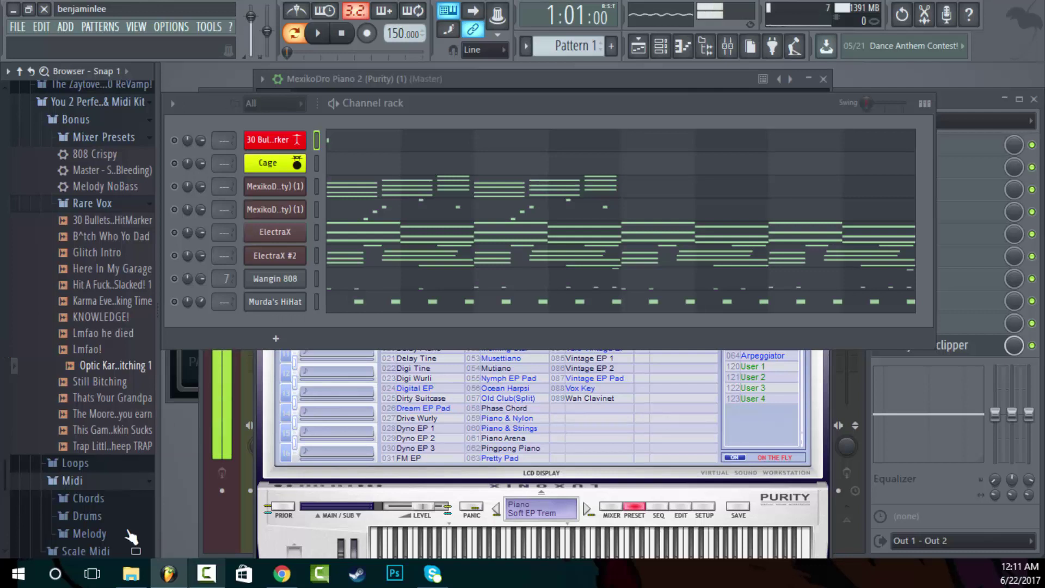
{"action": "left_click", "coordinate": [122, 481]}
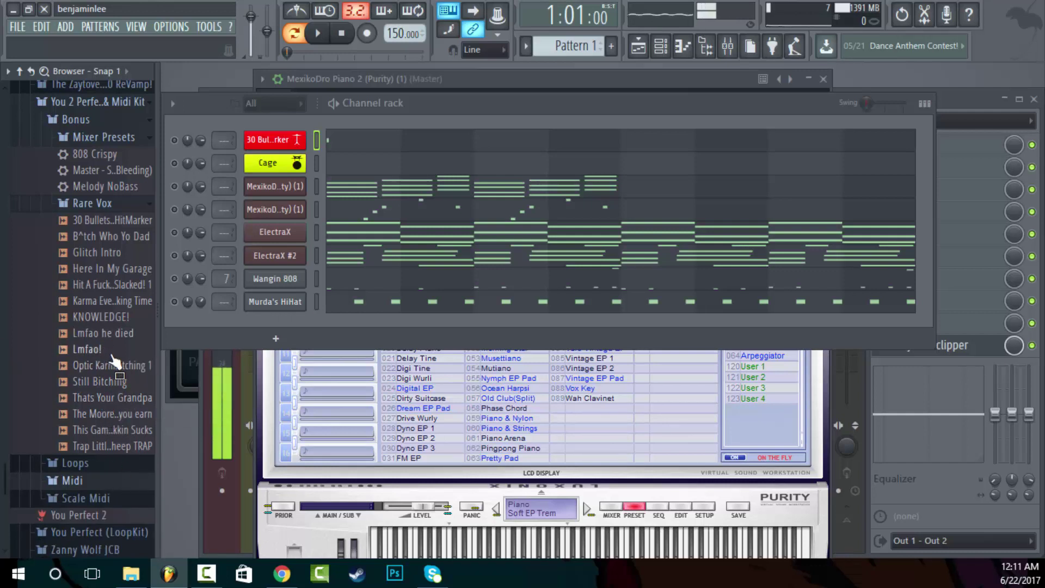
{"action": "left_click", "coordinate": [102, 205]}
{"action": "scroll", "coordinate": [103, 226], "scroll_direction": "up", "scroll_amount": 3}
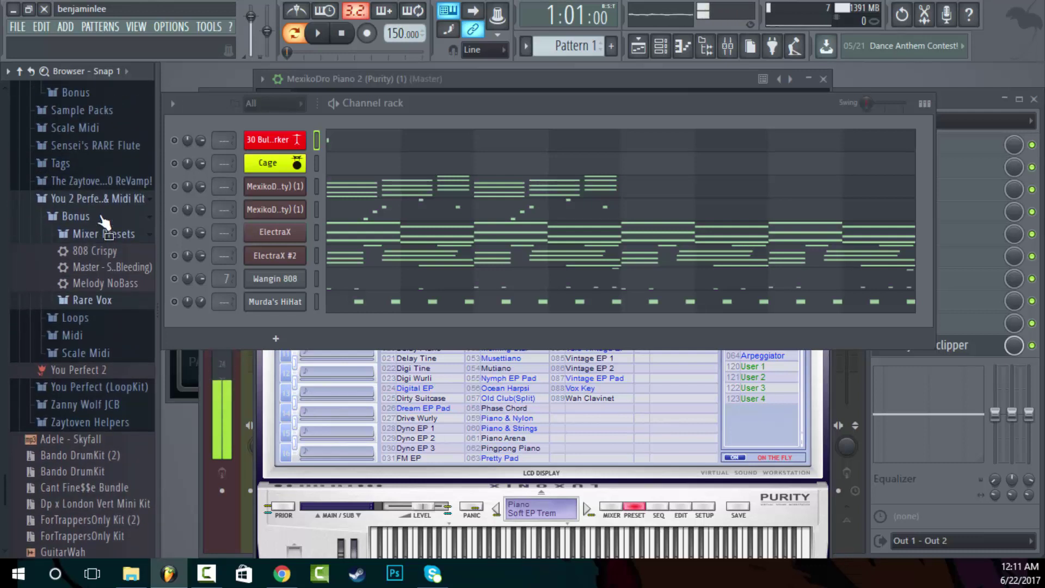
{"action": "left_click", "coordinate": [101, 218]}
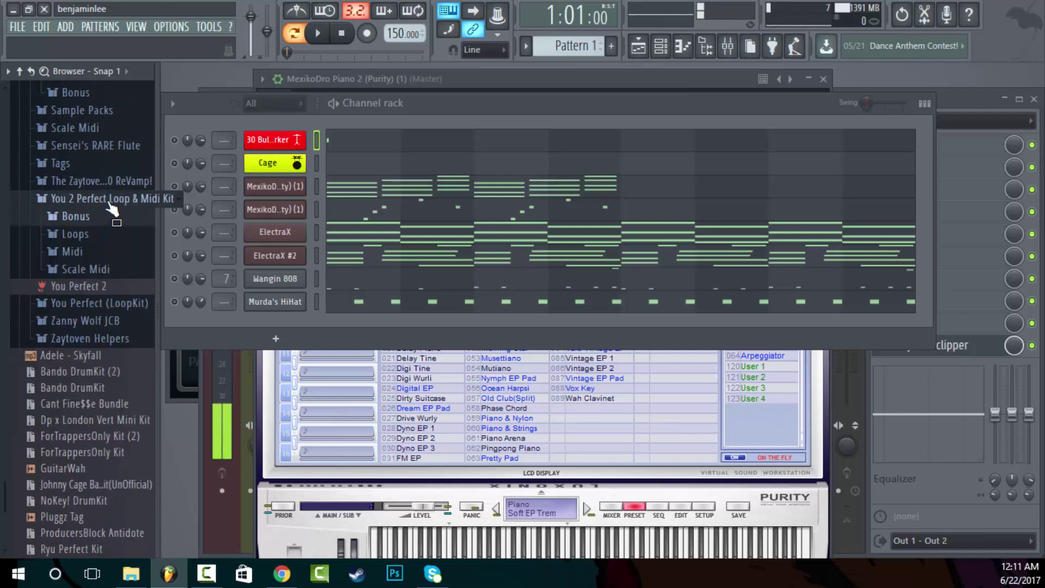